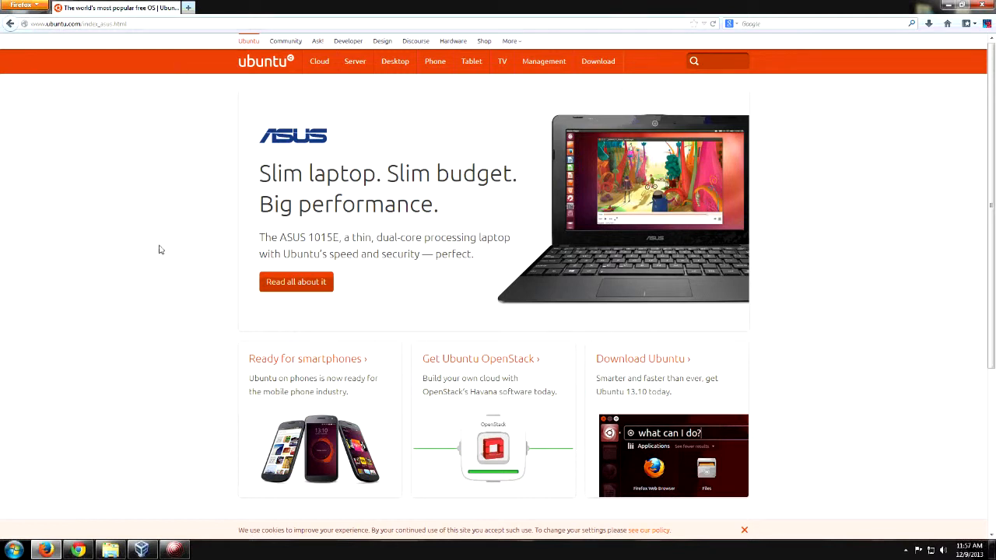
# Open the Ubuntu Desktop download page from the website's desktop overview.
pyautogui.click(402, 64)
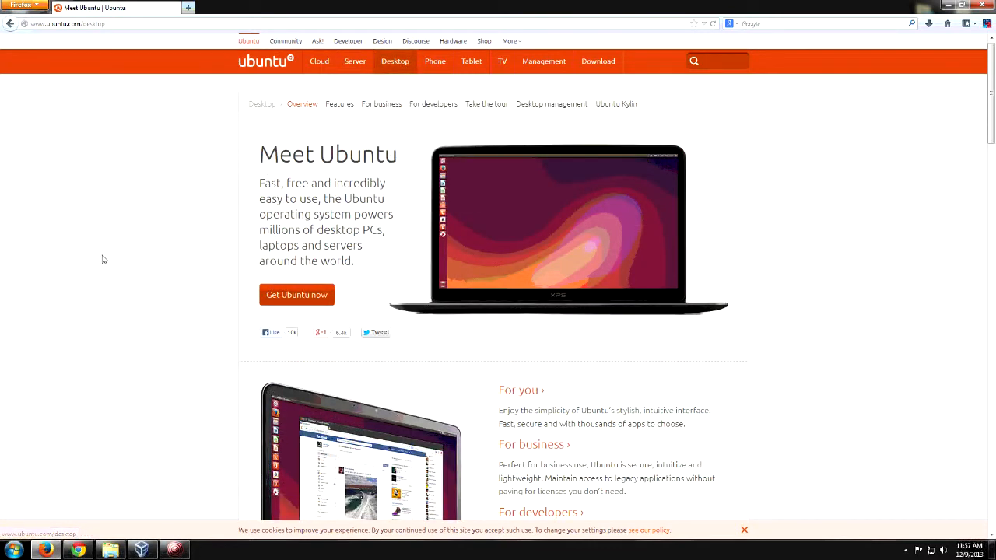
pyautogui.scroll(-6, 249, 267)
pyautogui.scroll(6, 246, 265)
pyautogui.click(299, 302)
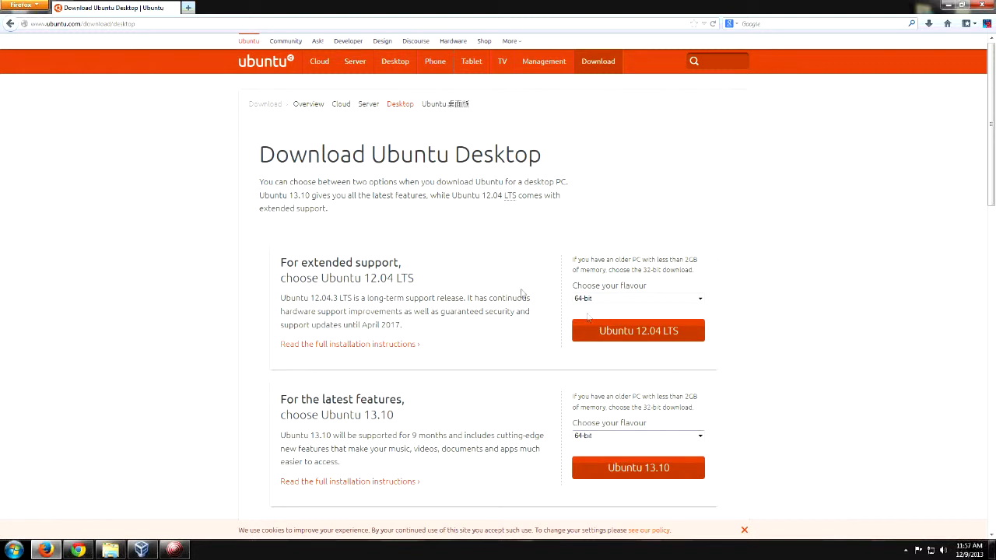
# Choose the 32-bit flavour of Ubuntu 12.04 LTS and request its download.
pyautogui.moveTo(362, 282); pyautogui.dragTo(419, 282)
pyautogui.doubleClick(382, 417)
pyautogui.click(465, 287)
pyautogui.click(673, 299)
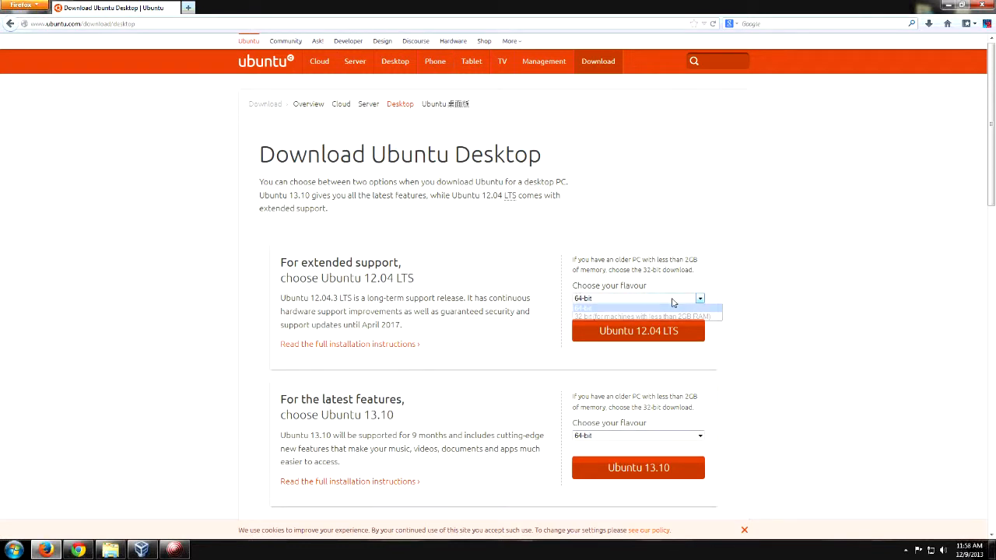
pyautogui.click(588, 317)
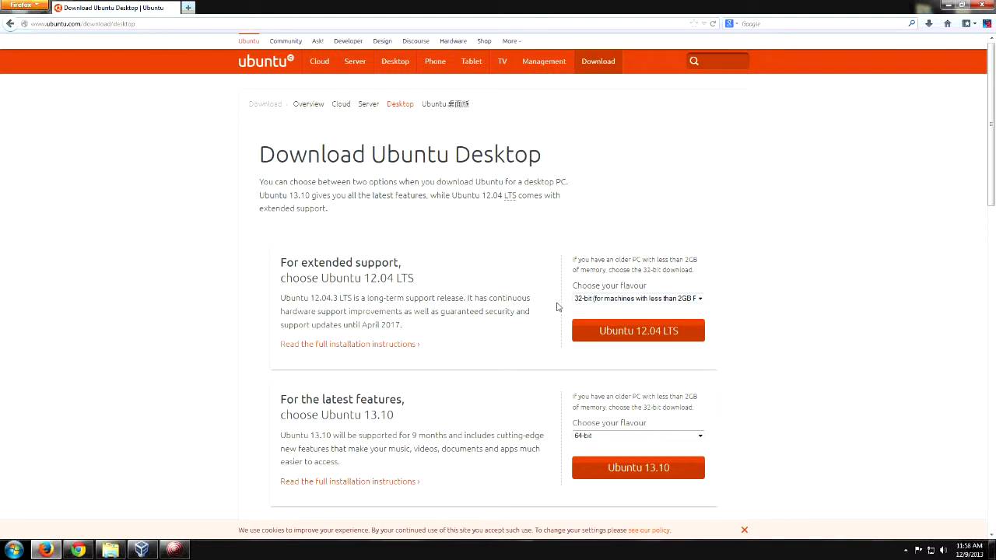
pyautogui.click(619, 333)
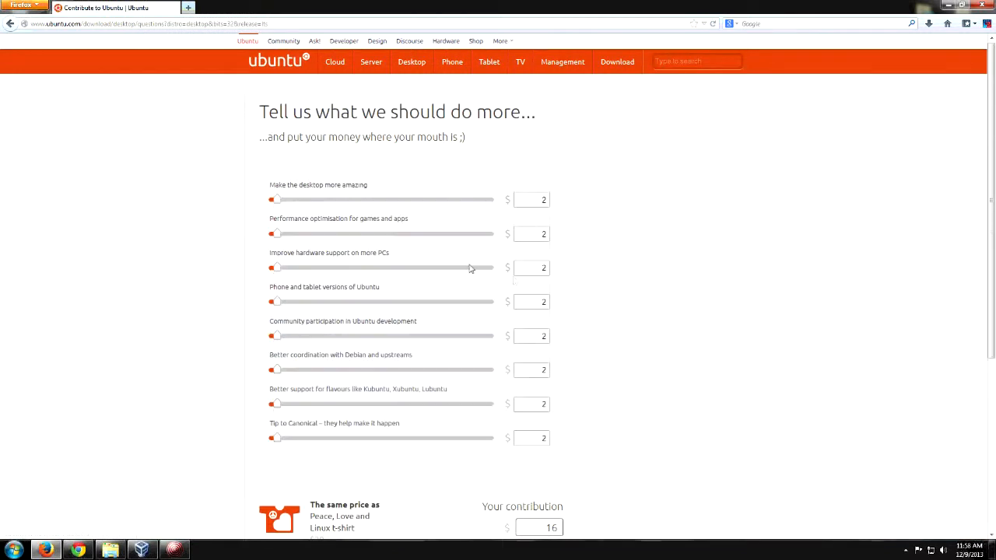
# Skip the contribution and continue straight to the Ubuntu download.
pyautogui.scroll(-2, 383, 226)
pyautogui.scroll(-1, 385, 226)
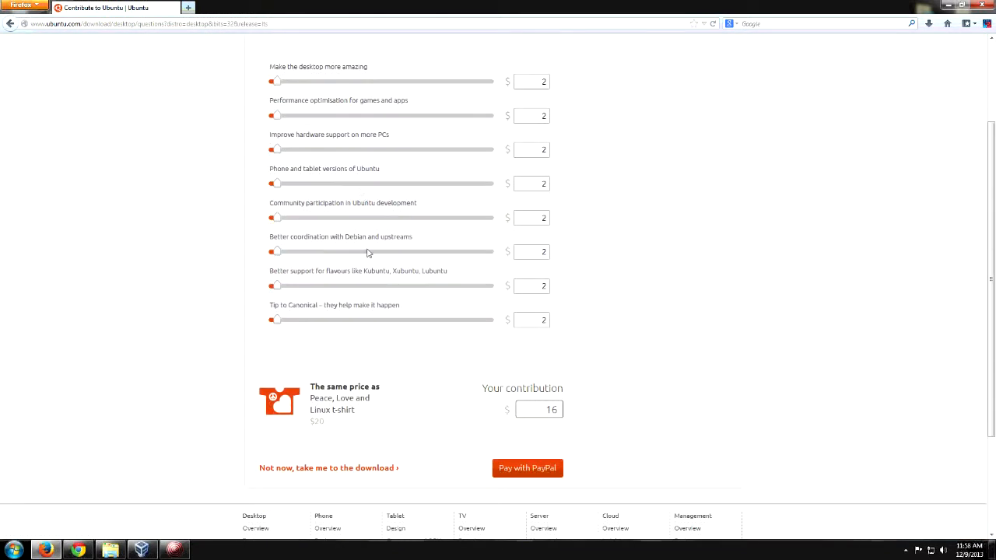
pyautogui.click(367, 468)
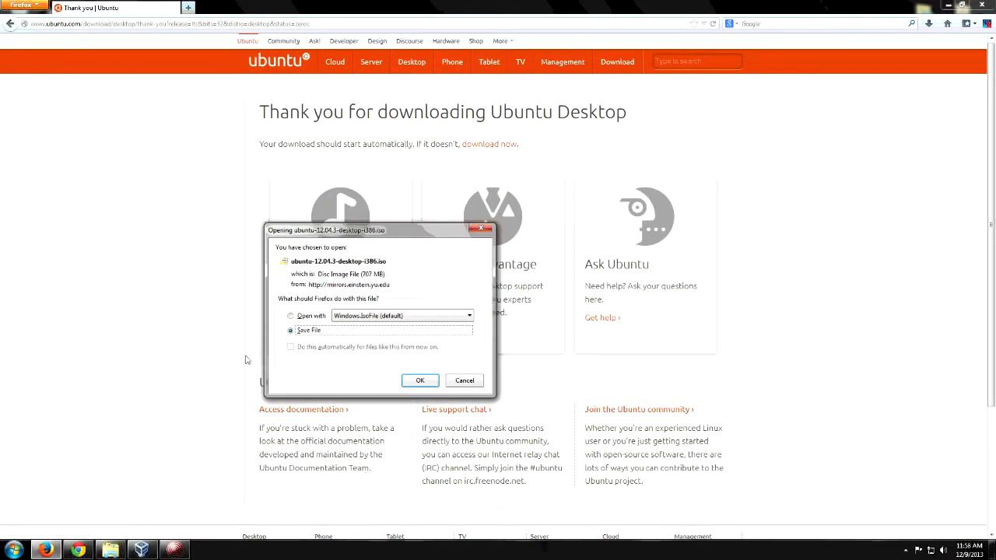
# Save ubuntu-12.04.3-desktop-i386 as a disc image in the Downloads\linux\distro folder on drive D and check the download's progress.
pyautogui.click(424, 382)
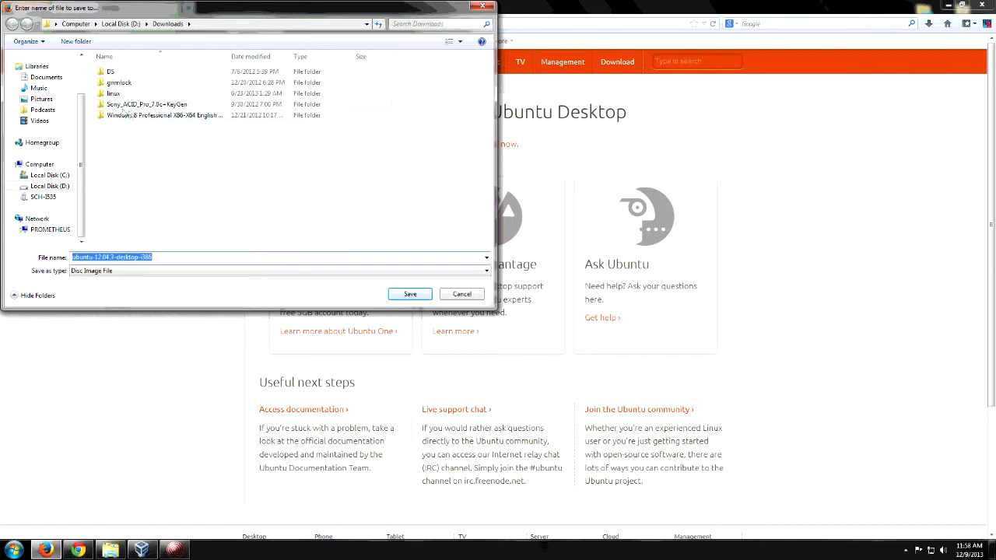
pyautogui.doubleClick(115, 94)
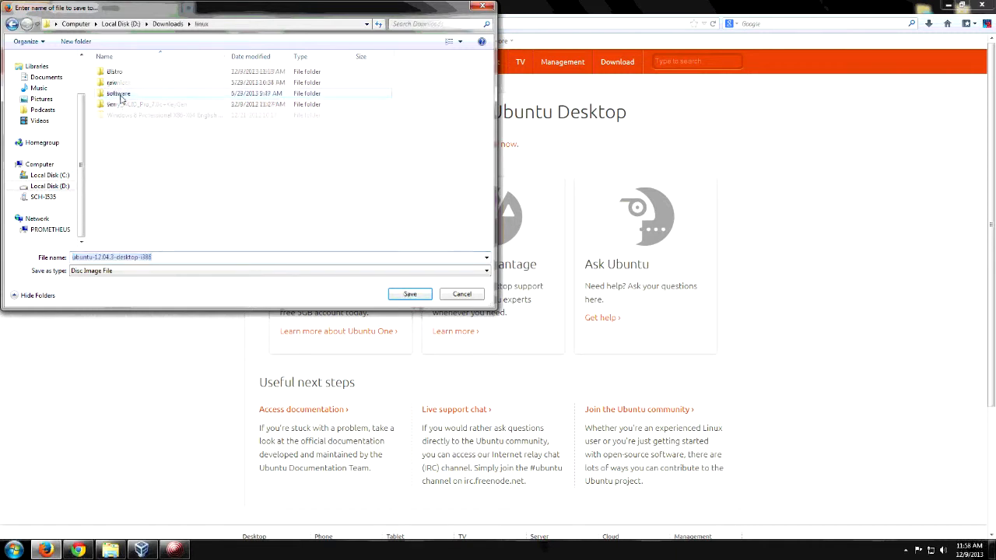
pyautogui.doubleClick(117, 74)
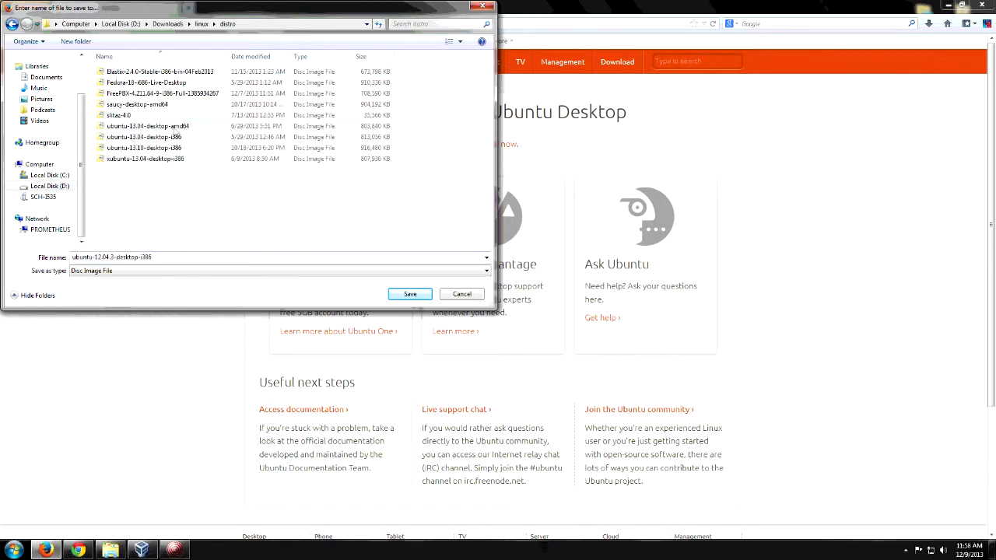
pyautogui.click(410, 294)
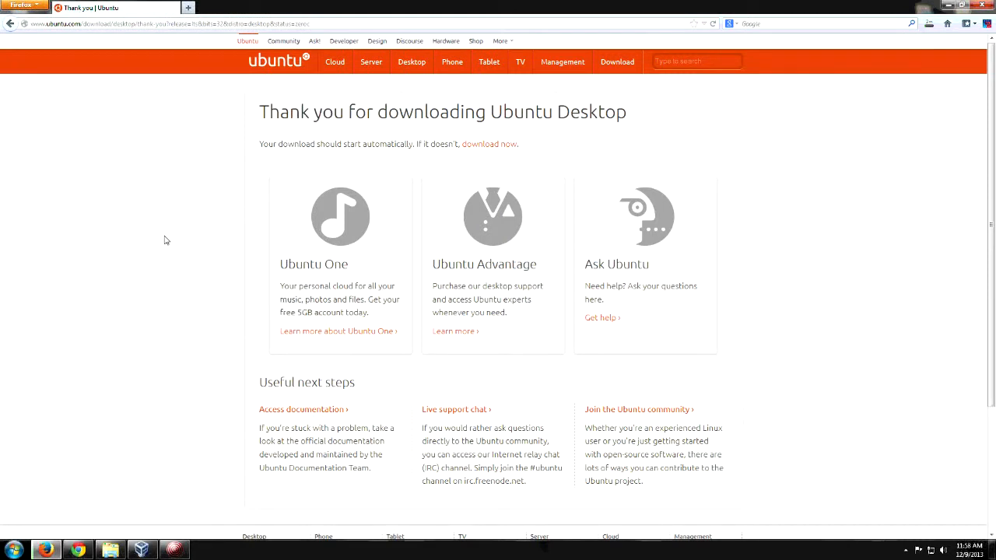
pyautogui.click(930, 23)
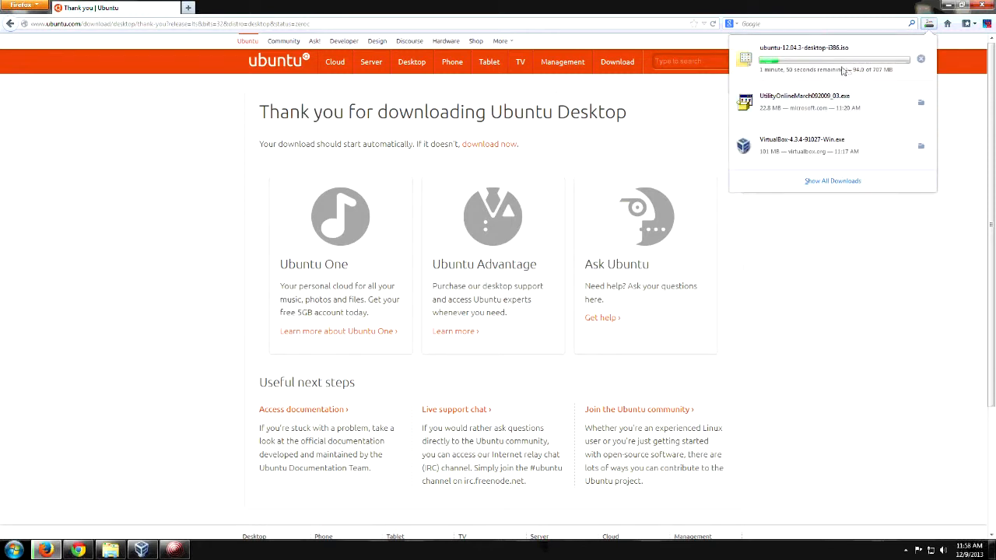
pyautogui.click(904, 287)
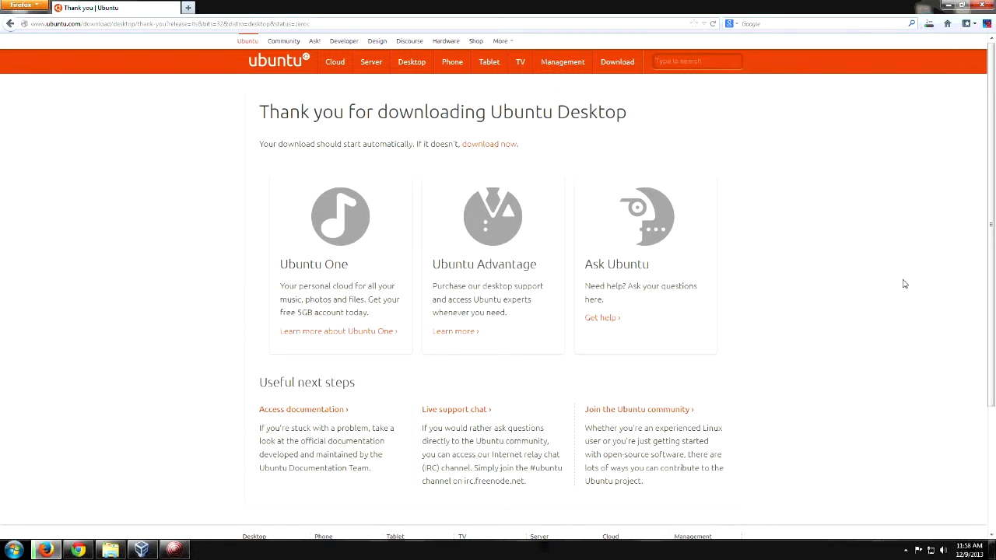
# Look through the Ubuntu desktop overview page.
pyautogui.click(412, 61)
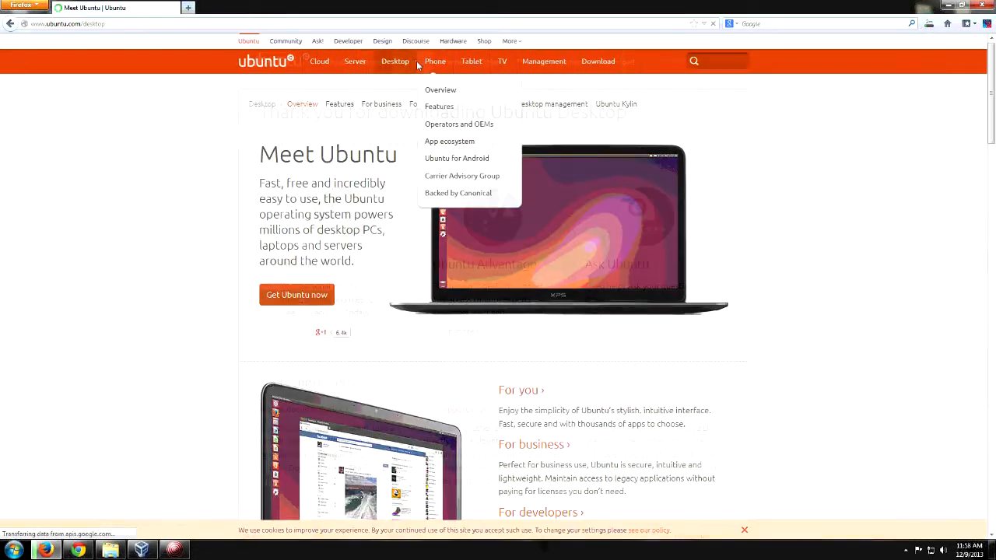
pyautogui.scroll(-10, 262, 182)
pyautogui.scroll(10, 389, 203)
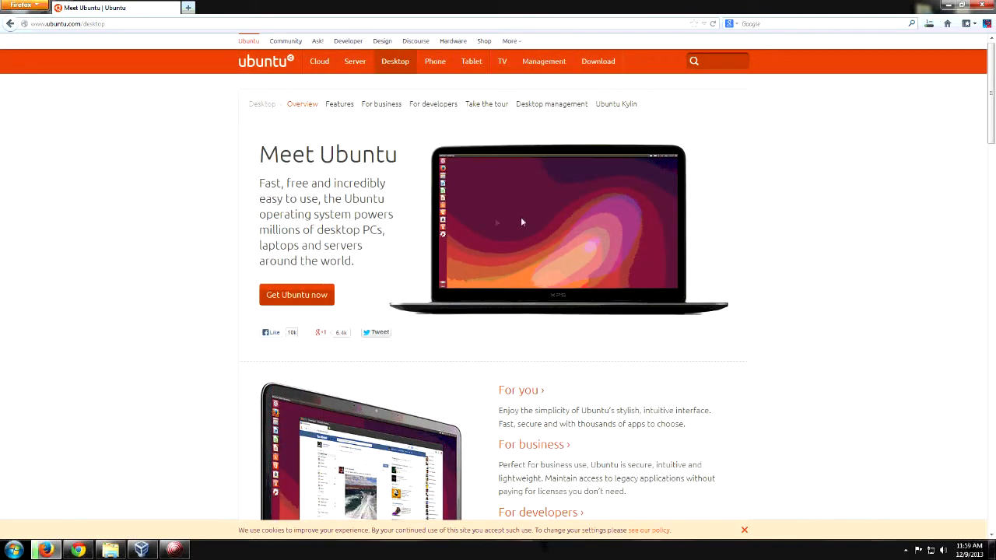
# Look through the Ubuntu Server overview page and go on to the Cloud section.
pyautogui.click(359, 63)
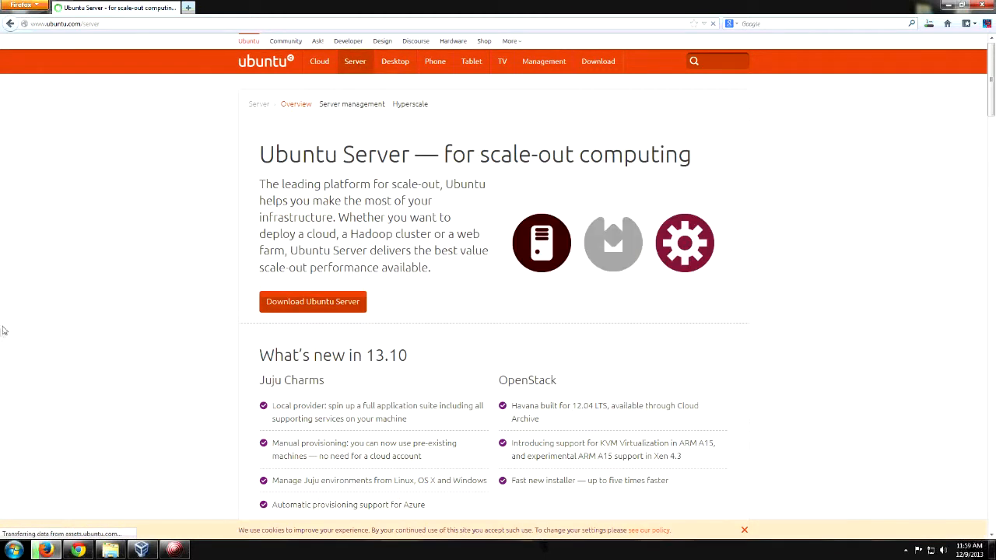
pyautogui.scroll(-5, 442, 265)
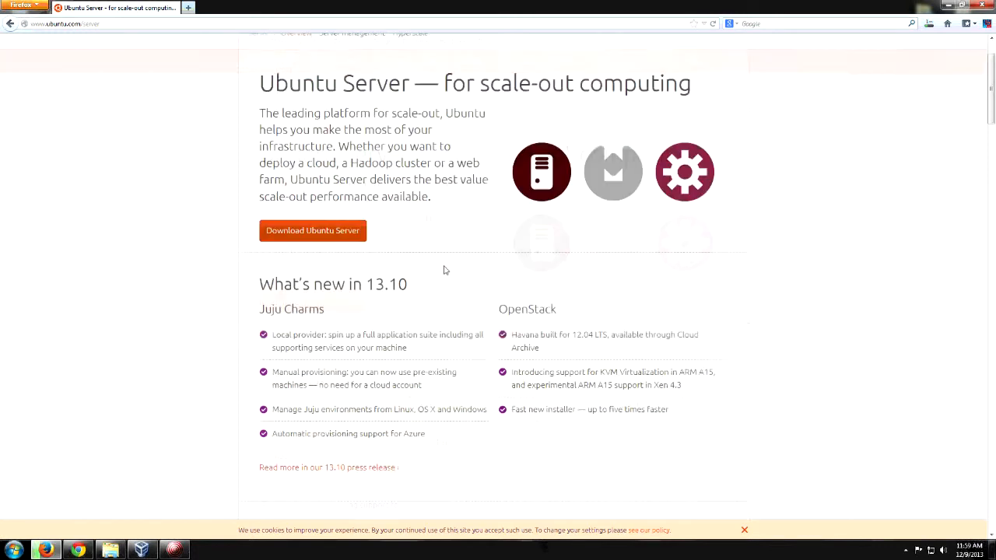
pyautogui.scroll(5, 440, 263)
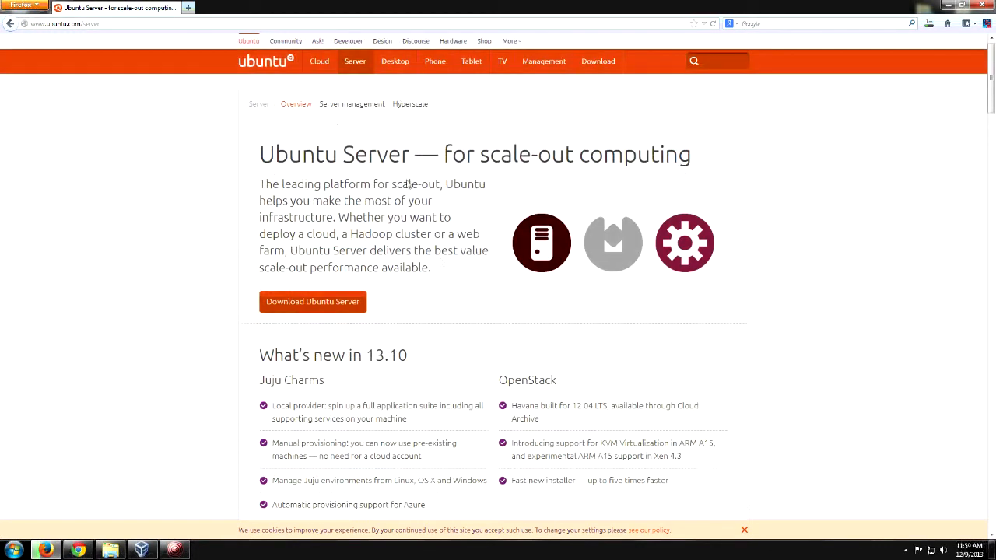
pyautogui.click(319, 60)
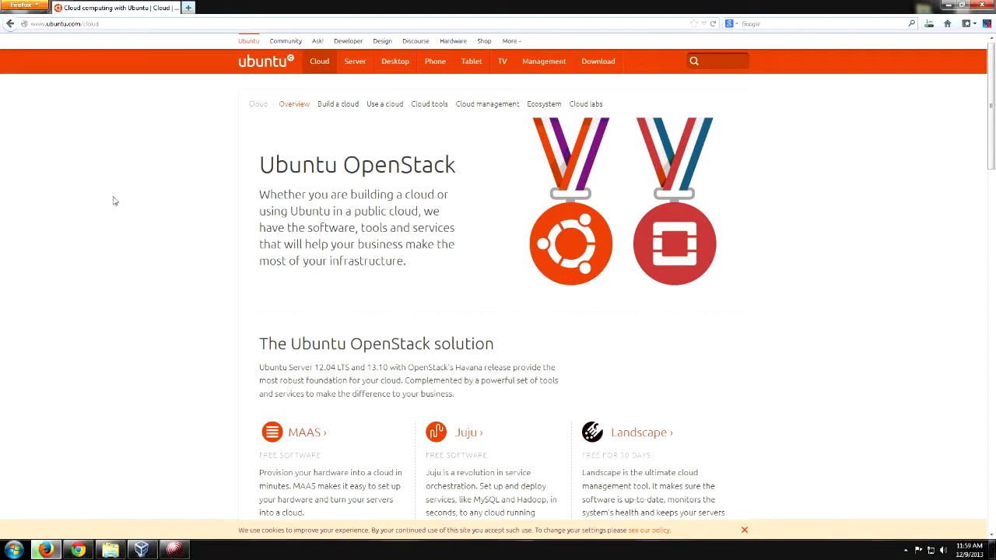
# View the Ubuntu One dashboard at one.ubuntu.com in a new tab and close that tab.
pyautogui.click(188, 8)
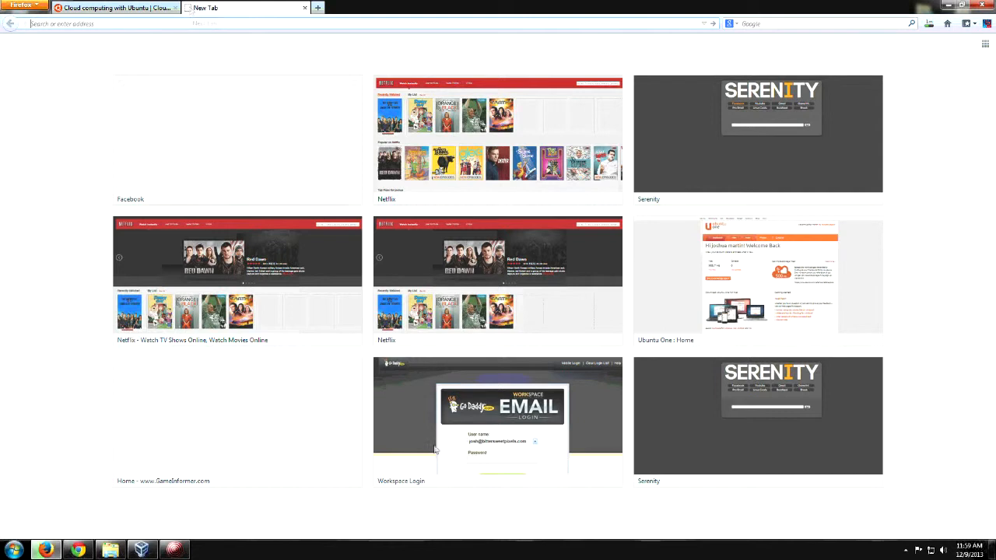
pyautogui.write('one.ubuntu.com/')
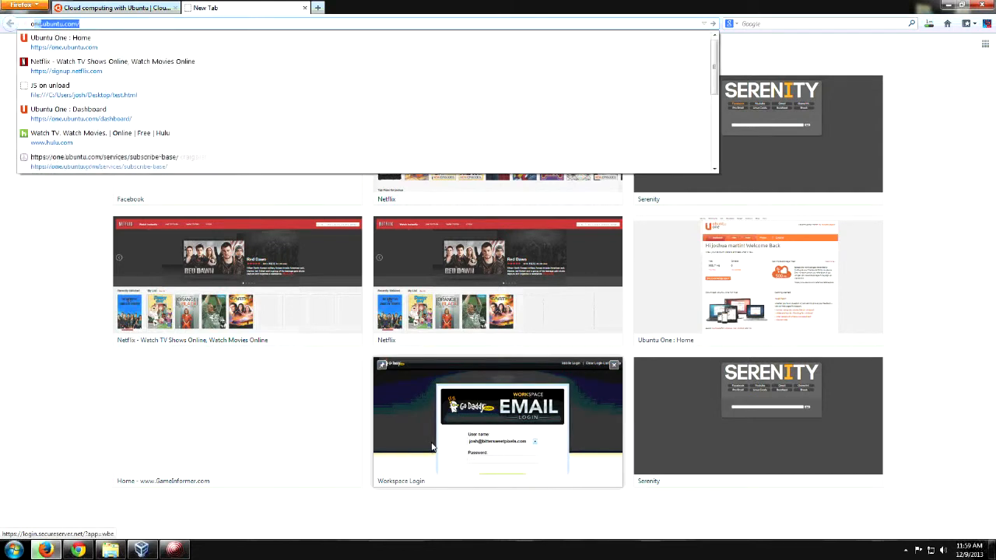
pyautogui.press('Return')
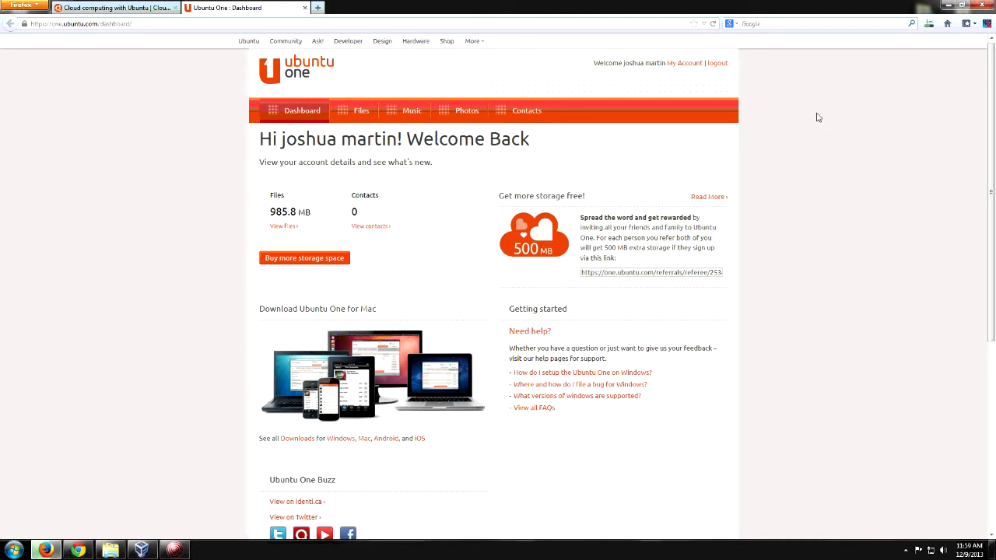
pyautogui.scroll(-5, 627, 366)
pyautogui.hotkey('ctrl', 'w')
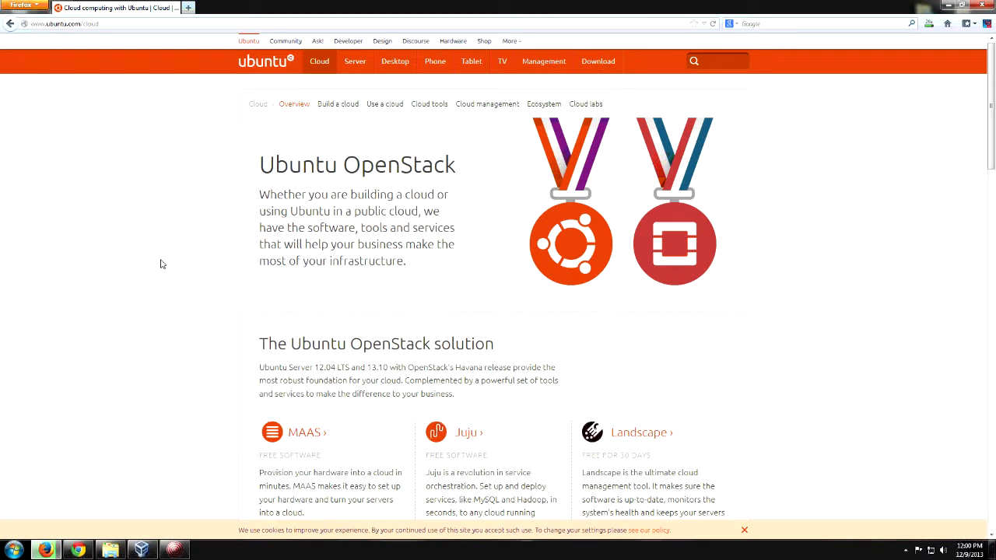
# Look through the Ubuntu OpenStack overview in the Cloud section.
pyautogui.moveTo(442, 62)
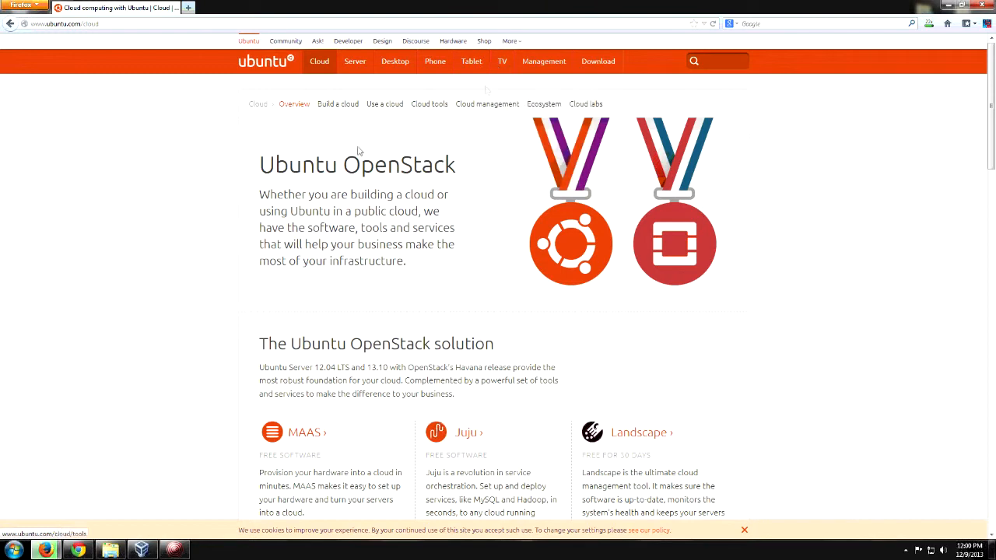
pyautogui.scroll(-4, 142, 272)
pyautogui.scroll(4, 143, 271)
# Open the Ubuntu phone overview and read through its features and the Ubuntu Edge section.
pyautogui.moveTo(473, 66)
pyautogui.click(436, 62)
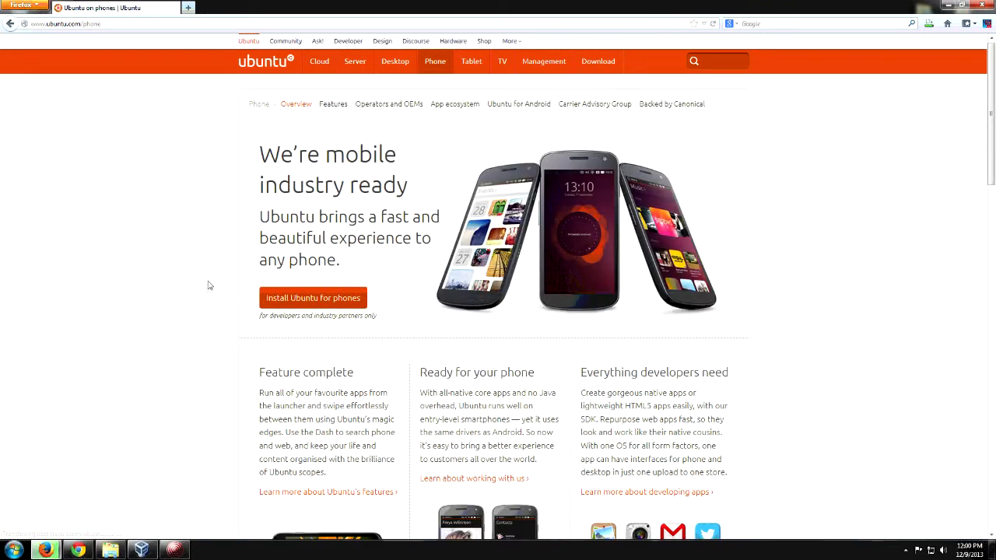
pyautogui.scroll(-3, 209, 285)
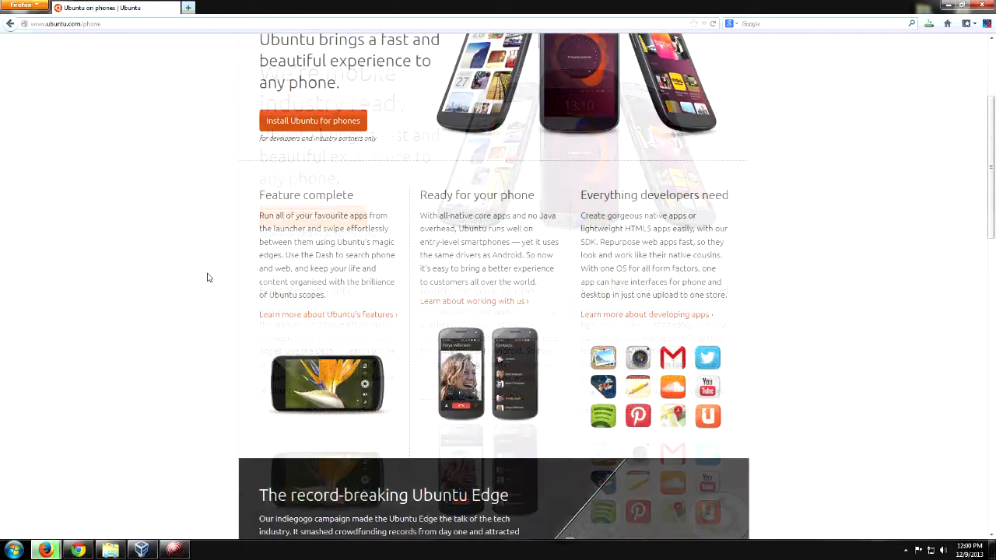
pyautogui.scroll(-3, 208, 278)
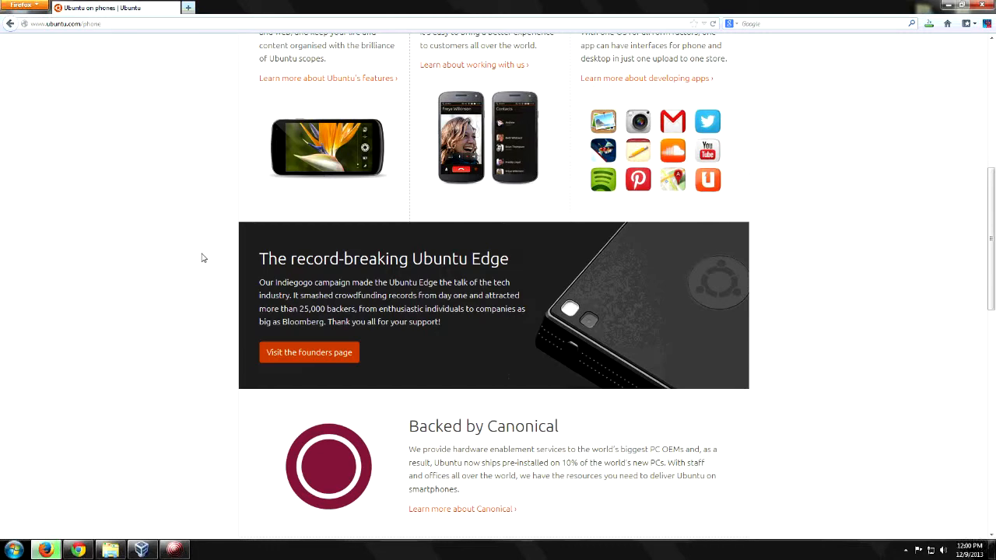
pyautogui.scroll(-1, 202, 258)
pyautogui.scroll(6, 200, 258)
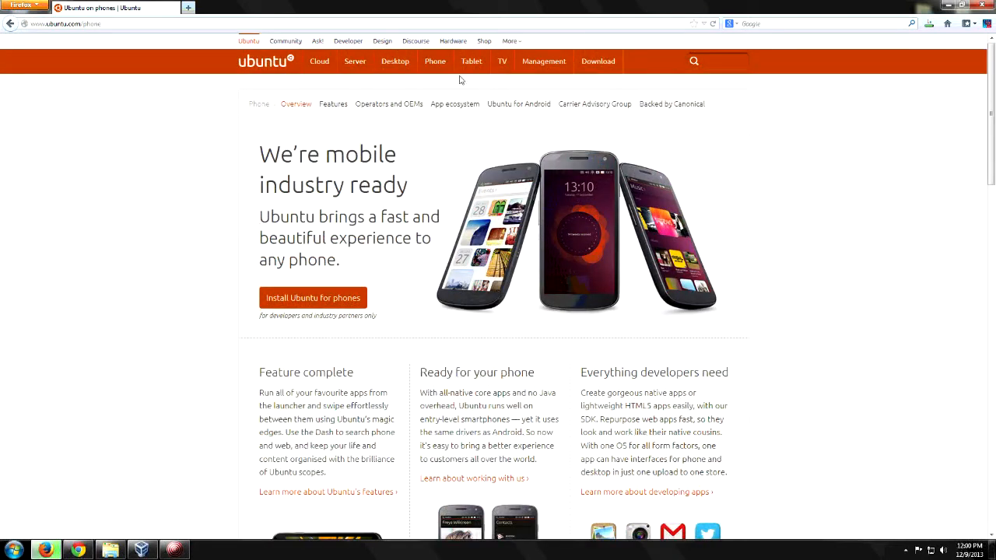
# Open the Ubuntu on tablets page and dismiss the cookie notice.
pyautogui.click(467, 64)
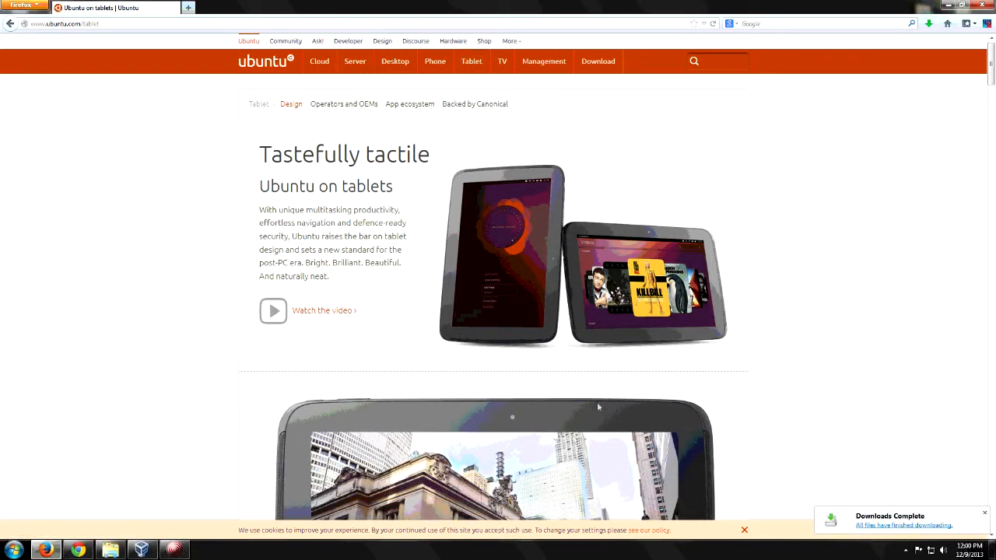
pyautogui.click(744, 530)
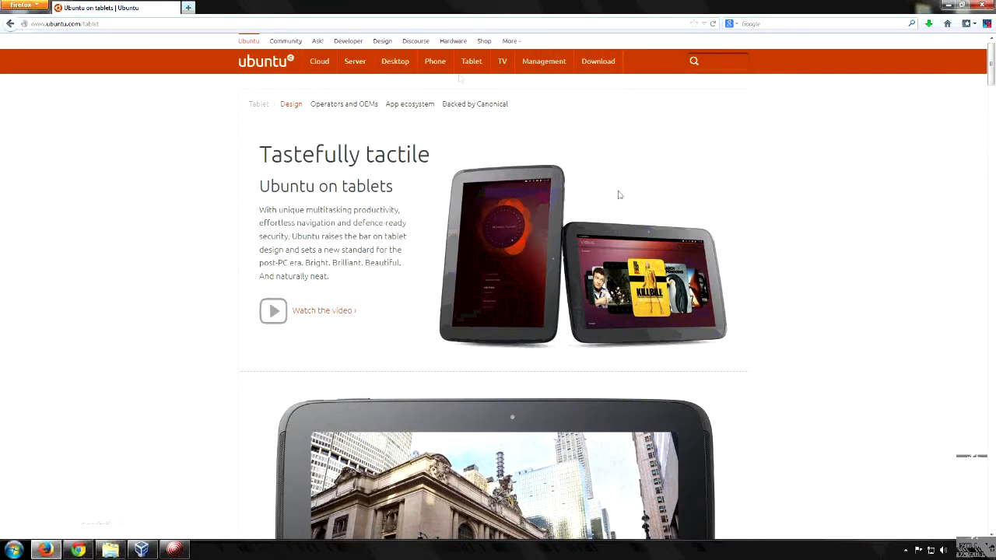
# Open the Ubuntu TV overview and read through its experience and features sections.
pyautogui.click(502, 60)
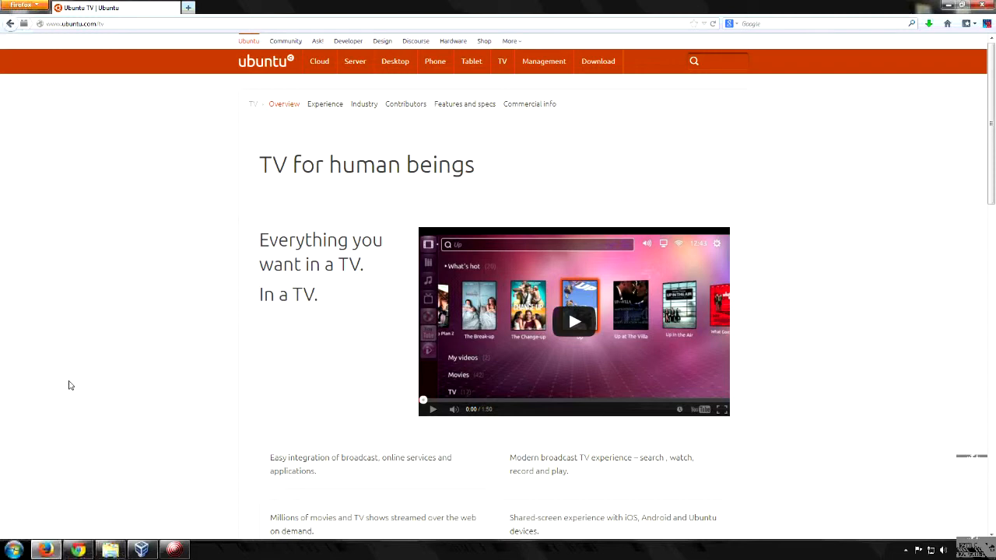
pyautogui.scroll(-5, 56, 350)
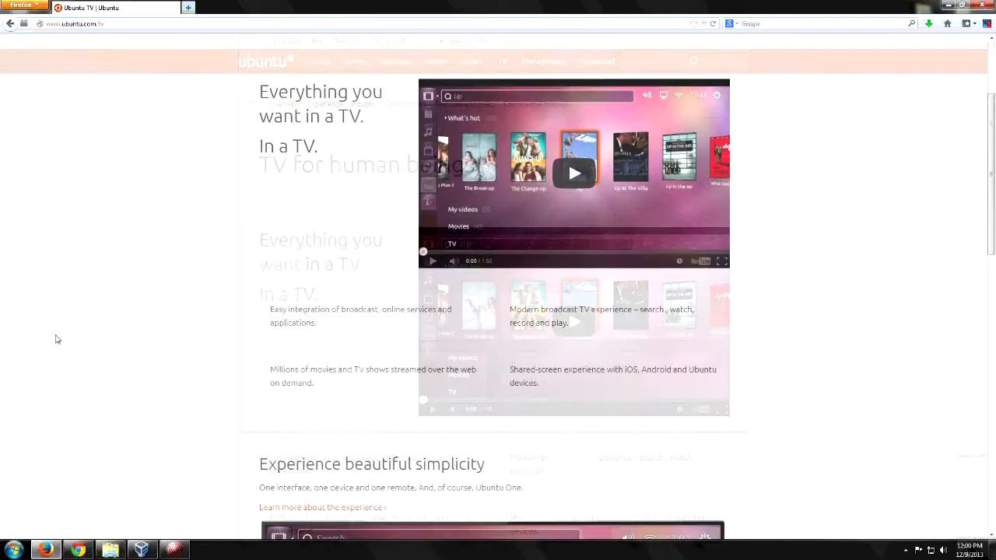
pyautogui.scroll(-2, 53, 341)
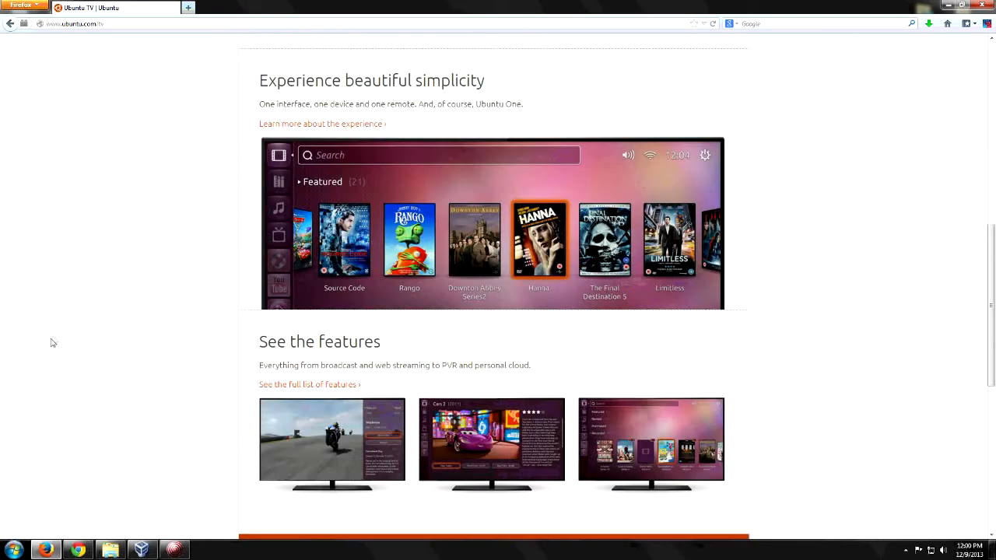
pyautogui.scroll(-3, 47, 344)
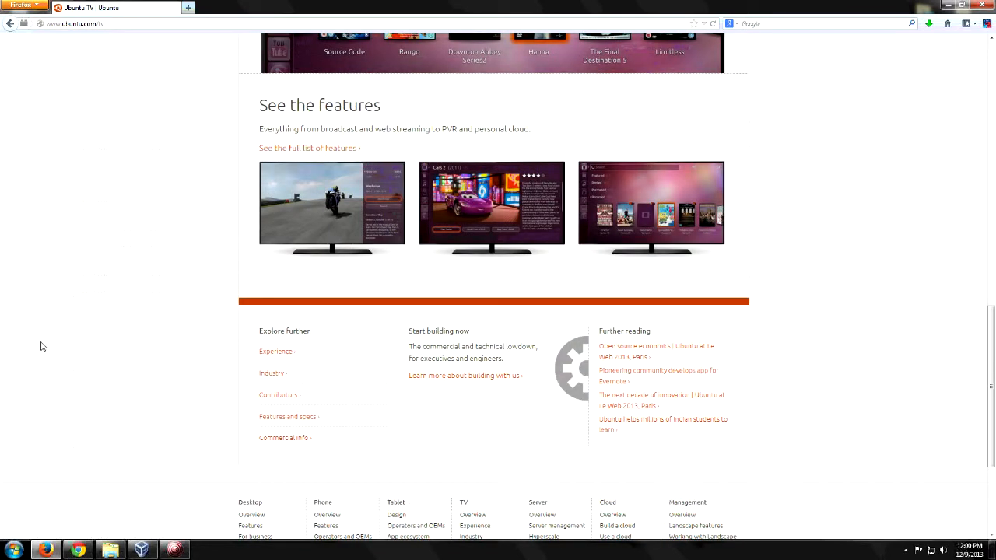
pyautogui.scroll(10, 42, 346)
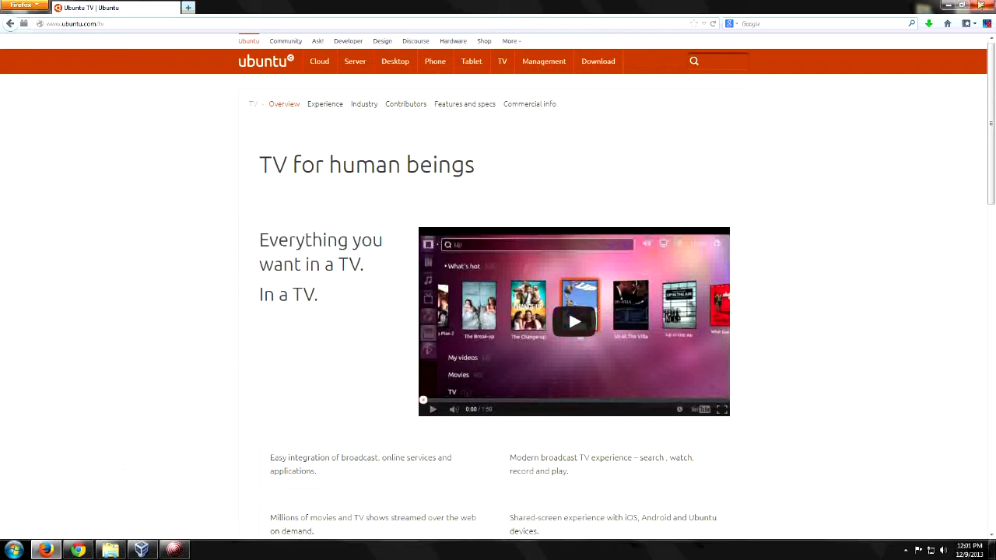
# Open the folder that holds the downloaded Ubuntu image from the download list and close the browser.
pyautogui.click(929, 23)
pyautogui.click(965, 111)
pyautogui.click(982, 4)
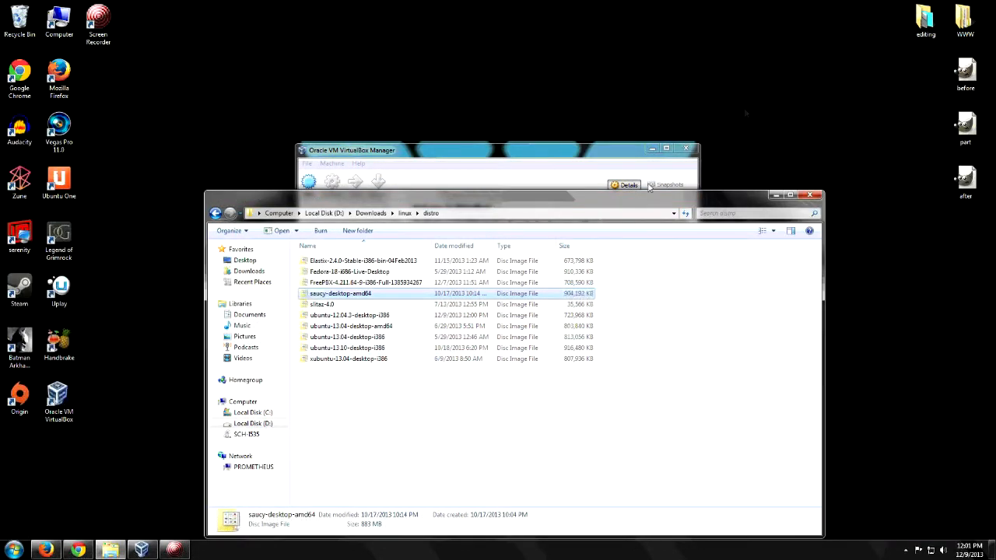
# Switch to Oracle VM VirtualBox Manager and define a new Linux Ubuntu virtual machine named ubuntu 12.04 with 3129 MB of memory.
pyautogui.click(776, 195)
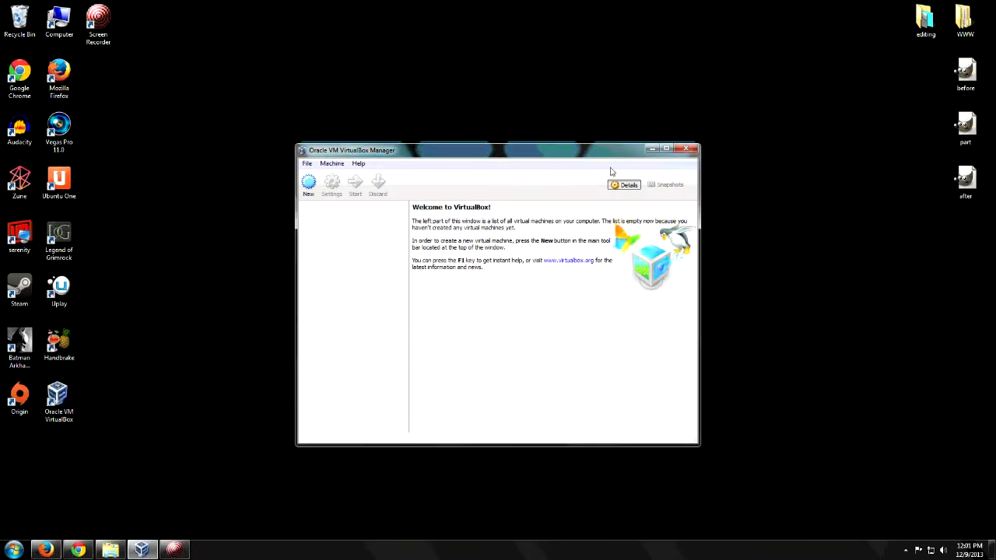
pyautogui.moveTo(455, 155); pyautogui.dragTo(468, 131)
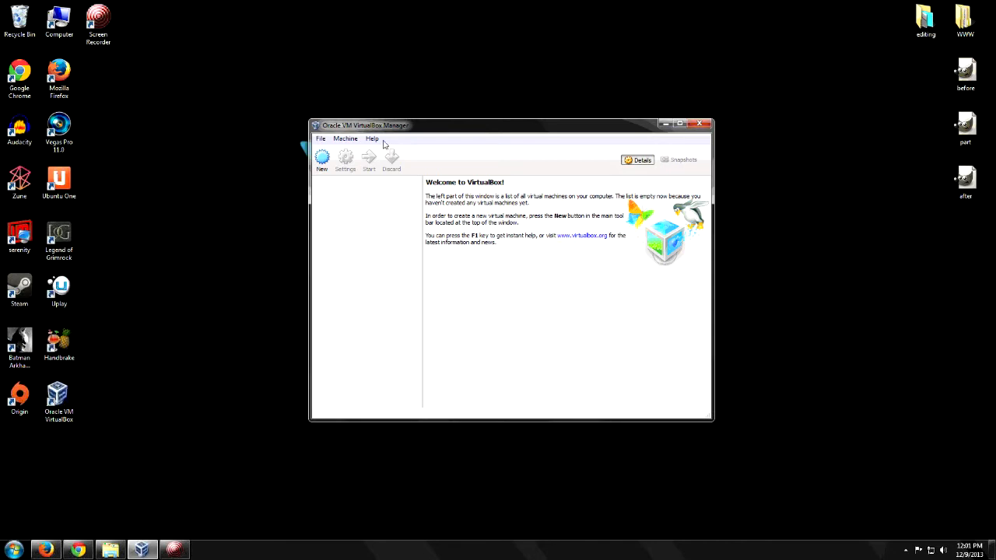
pyautogui.click(323, 159)
pyautogui.write('ubuntu 12.04')
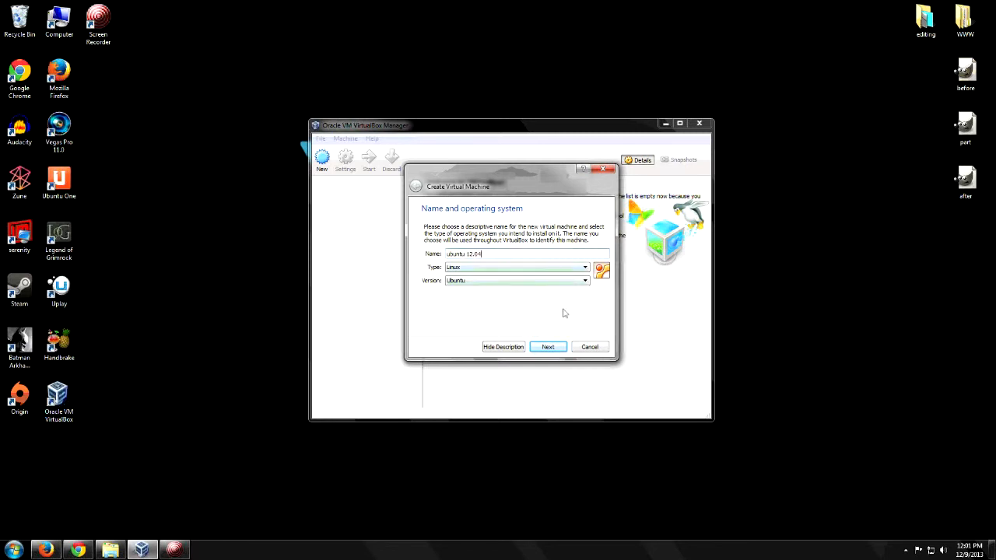
pyautogui.click(562, 352)
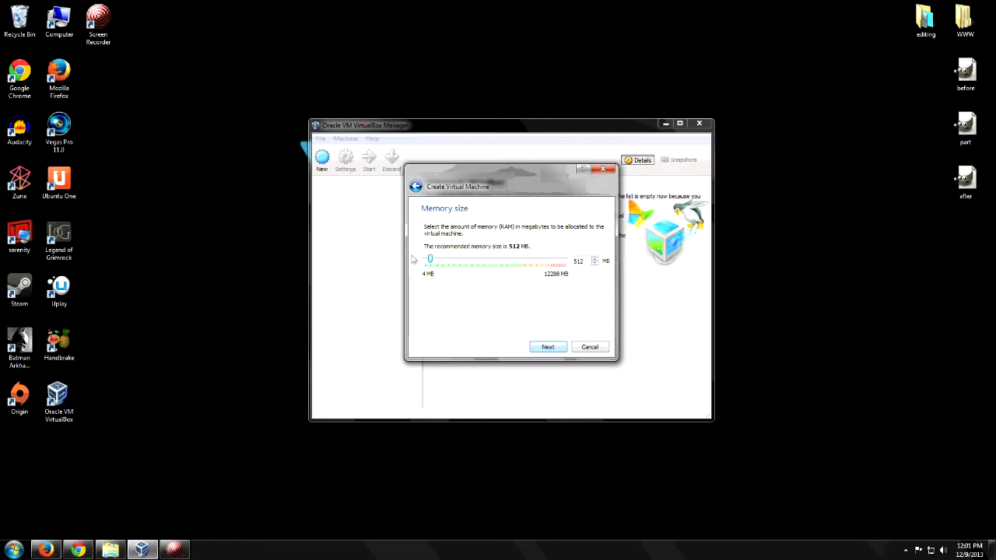
pyautogui.moveTo(430, 260); pyautogui.dragTo(460, 267)
pyautogui.click(540, 348)
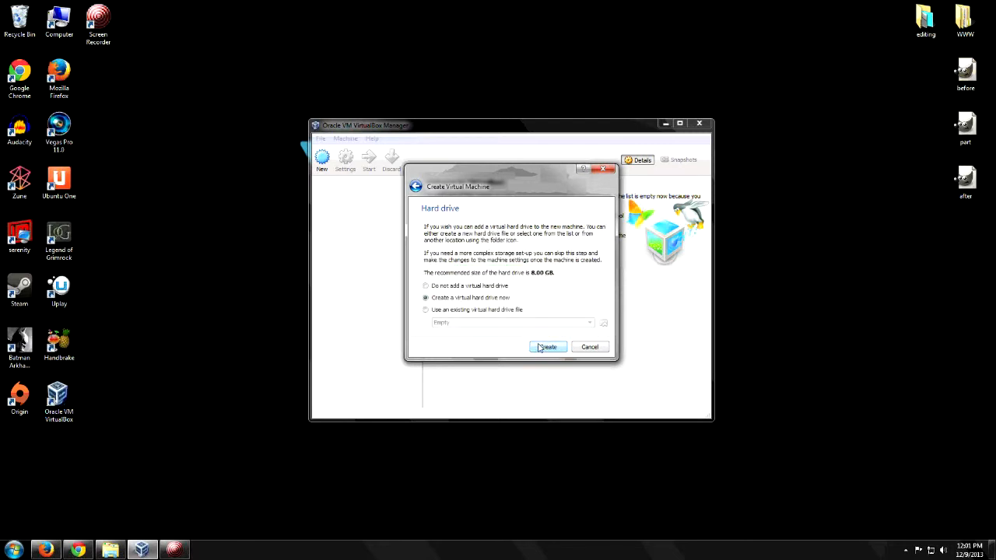
pyautogui.click(436, 310)
pyautogui.click(590, 325)
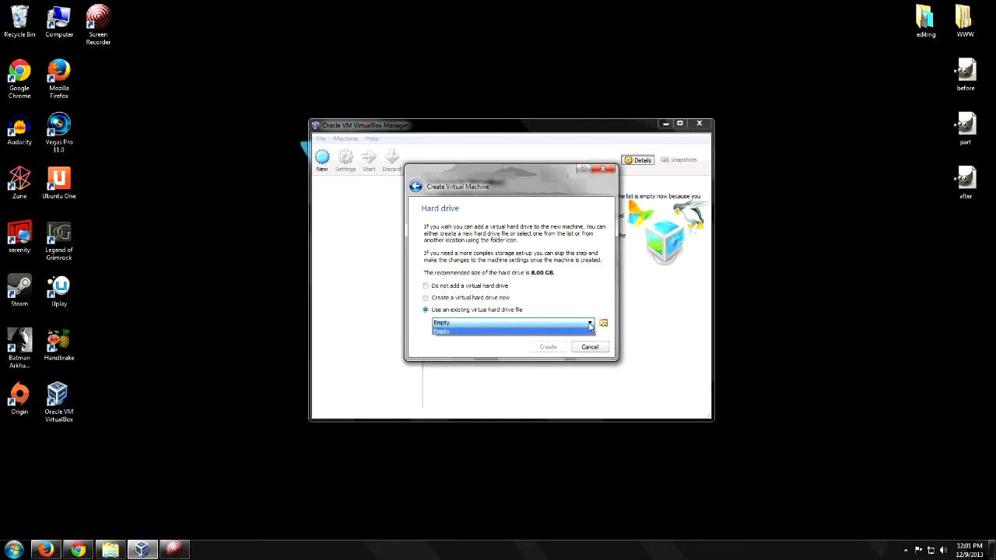
pyautogui.click(590, 327)
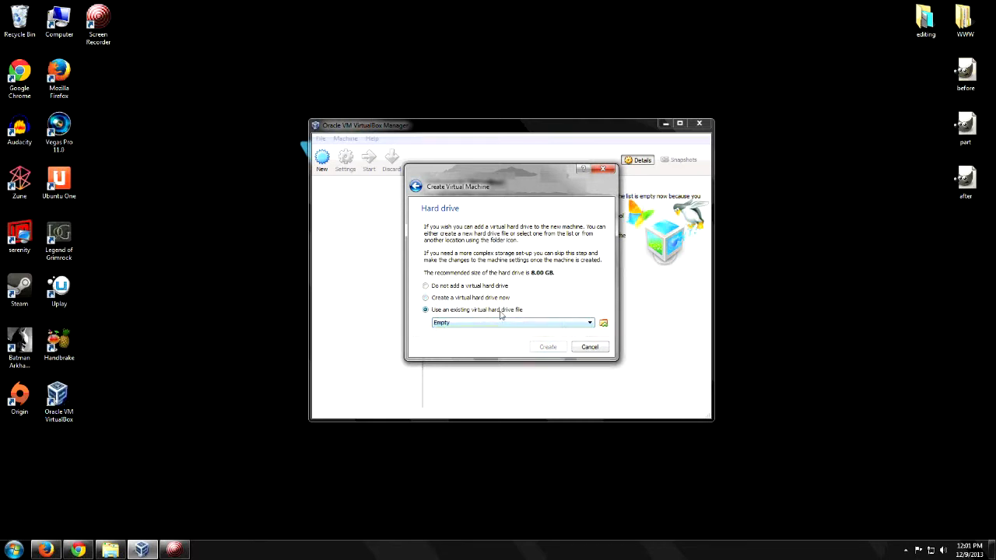
pyautogui.click(460, 302)
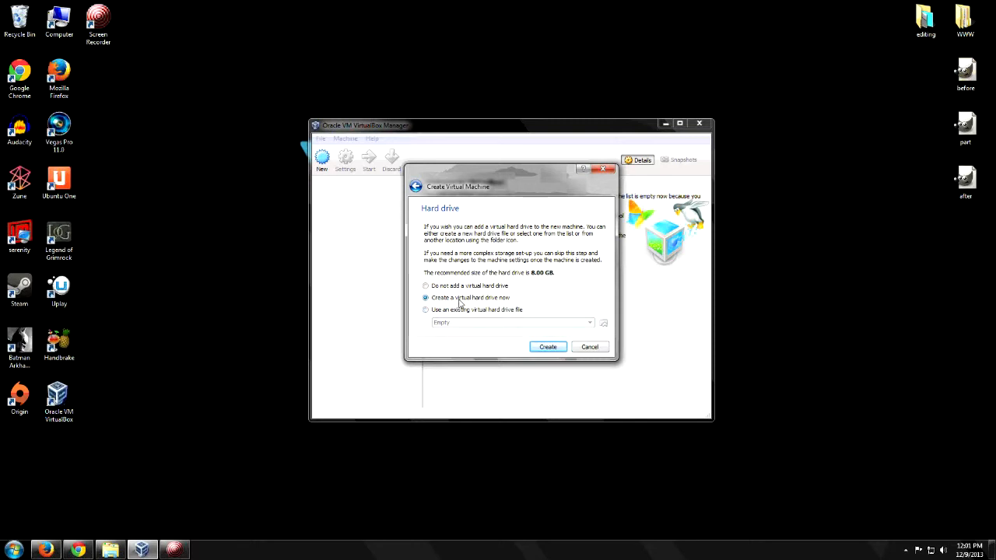
# Create the machine with a new fixed-size VDI virtual hard drive of about 10.70 GB.
pyautogui.click(540, 347)
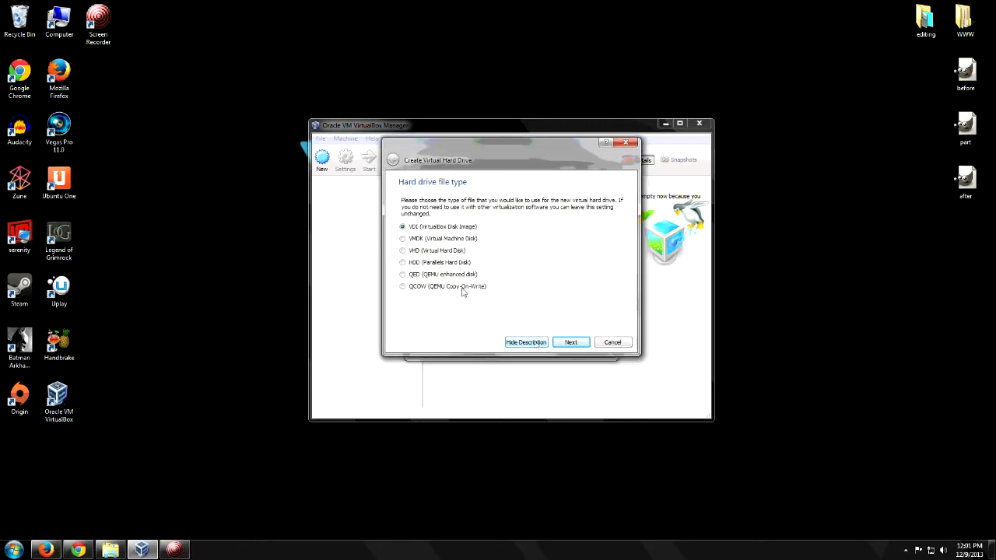
pyautogui.click(569, 345)
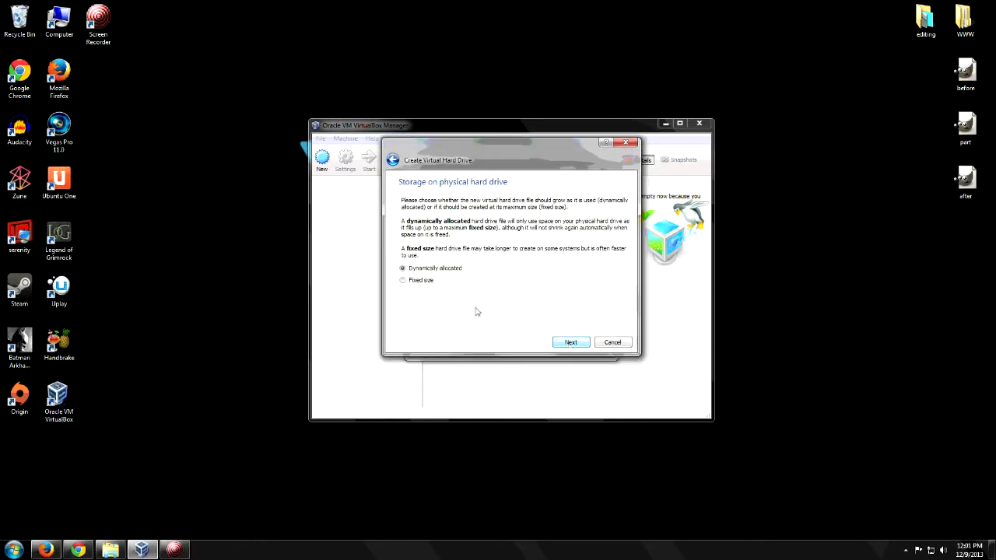
pyautogui.click(418, 281)
pyautogui.click(580, 344)
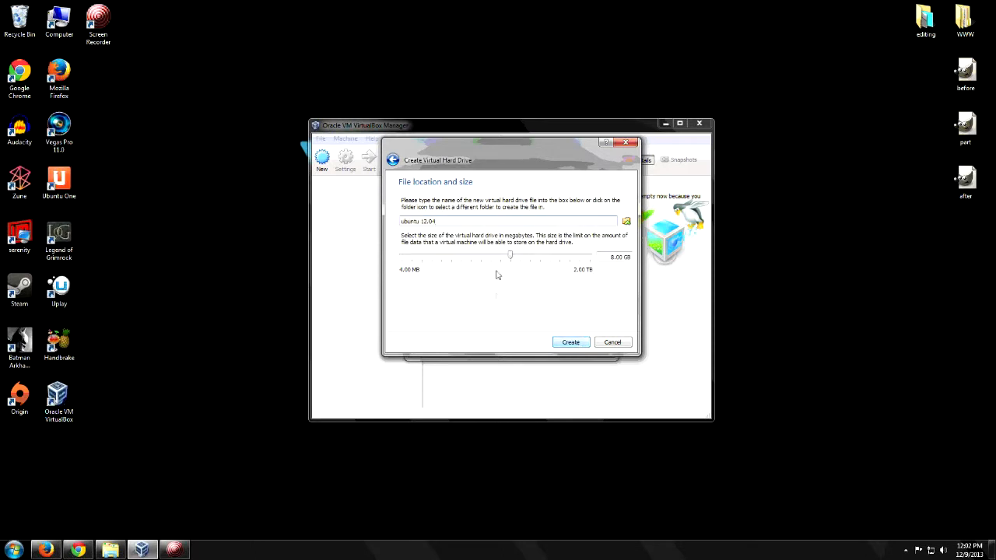
pyautogui.moveTo(510, 260)
pyautogui.moveTo(510, 259); pyautogui.dragTo(515, 259)
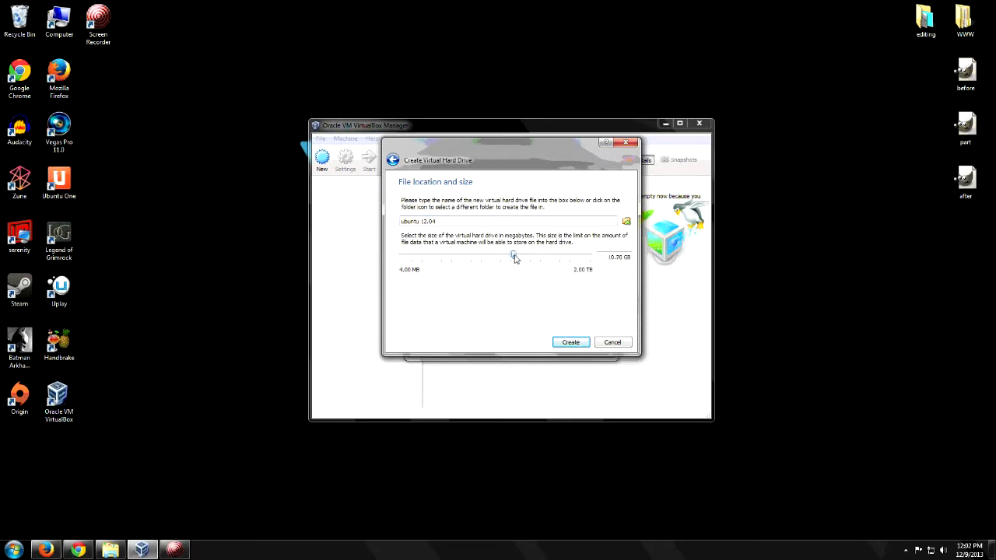
pyautogui.click(571, 343)
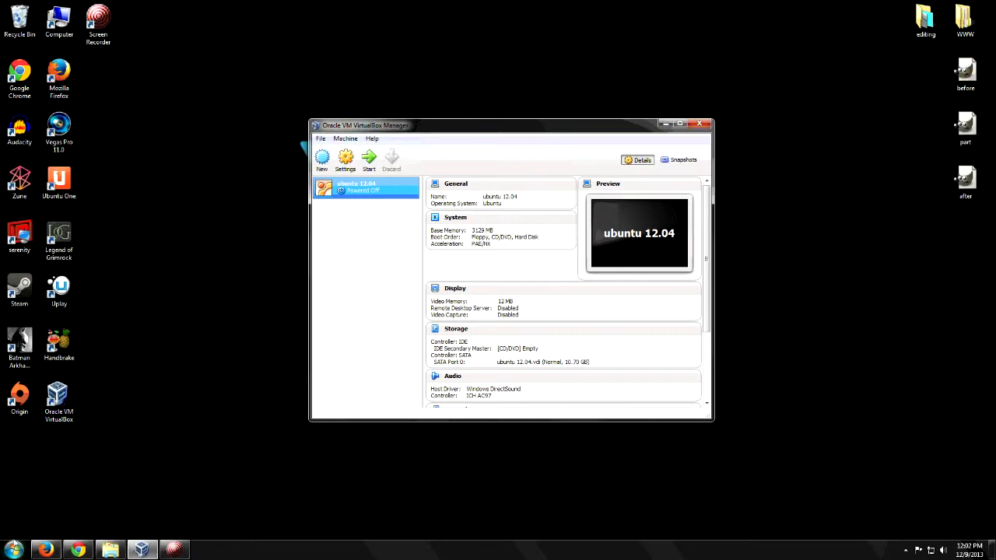
# Check the host computer's drives and installed memory in Windows Explorer.
pyautogui.click(14, 549)
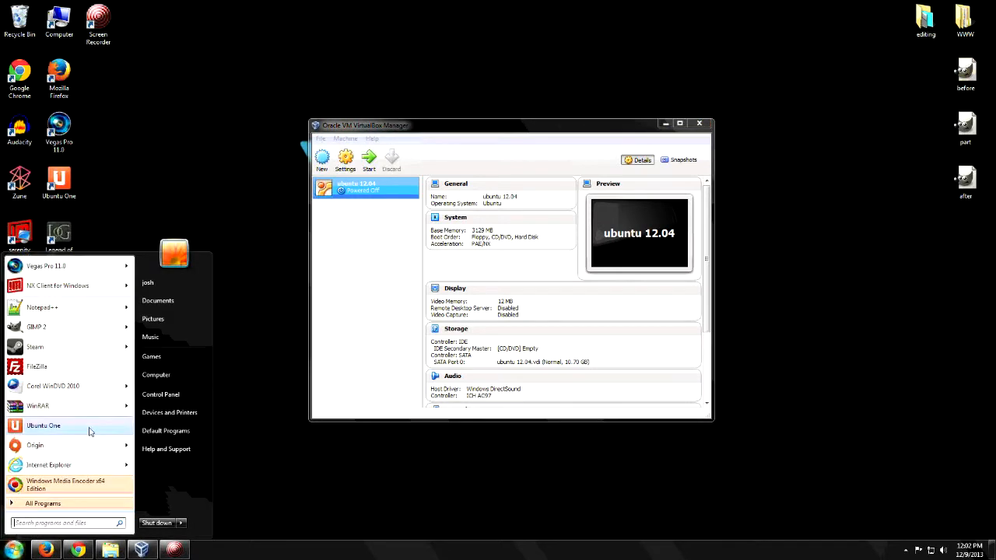
pyautogui.click(171, 379)
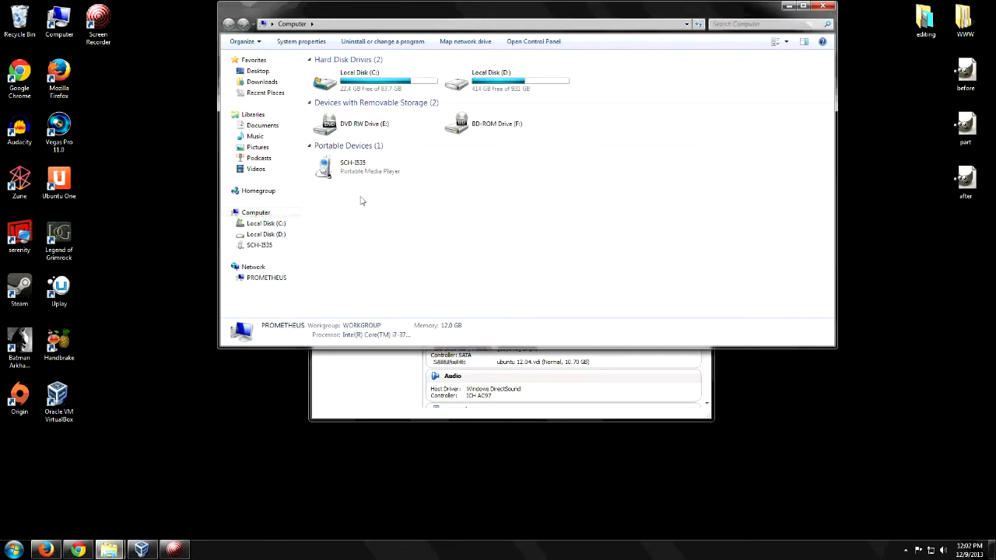
pyautogui.click(821, 7)
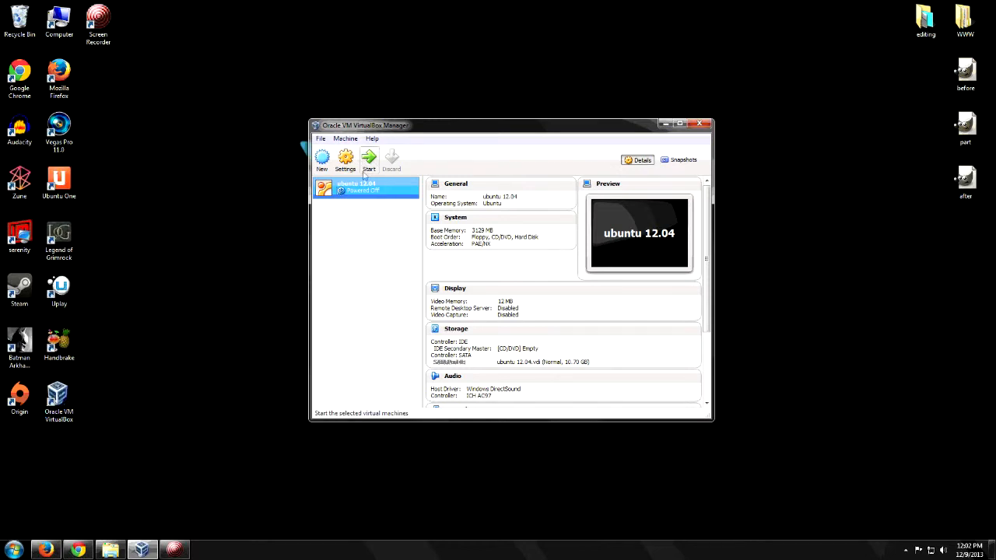
# Start the ubuntu 12.04 virtual machine with ubuntu-12.04.3-desktop-i386.iso from the distro folder as its start-up disk.
pyautogui.click(372, 162)
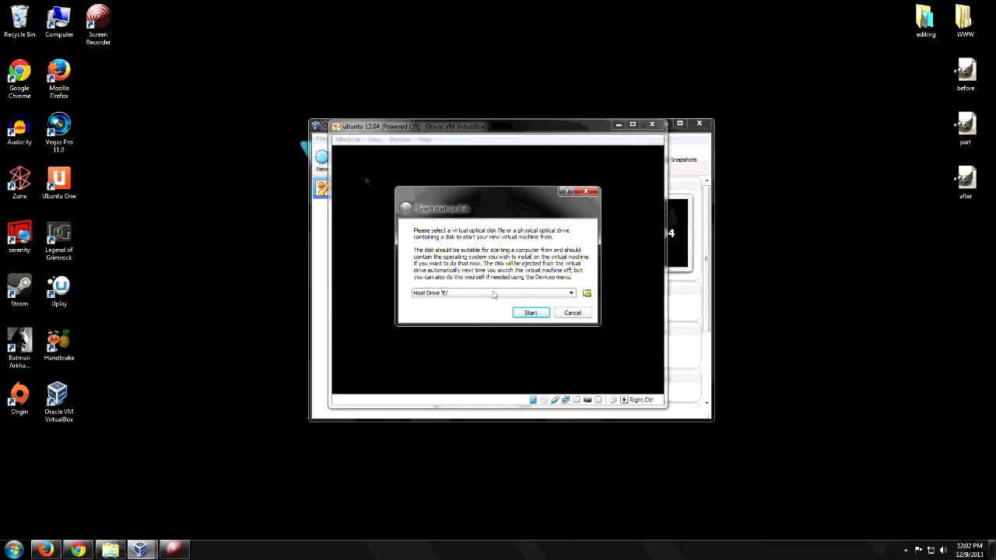
pyautogui.click(504, 295)
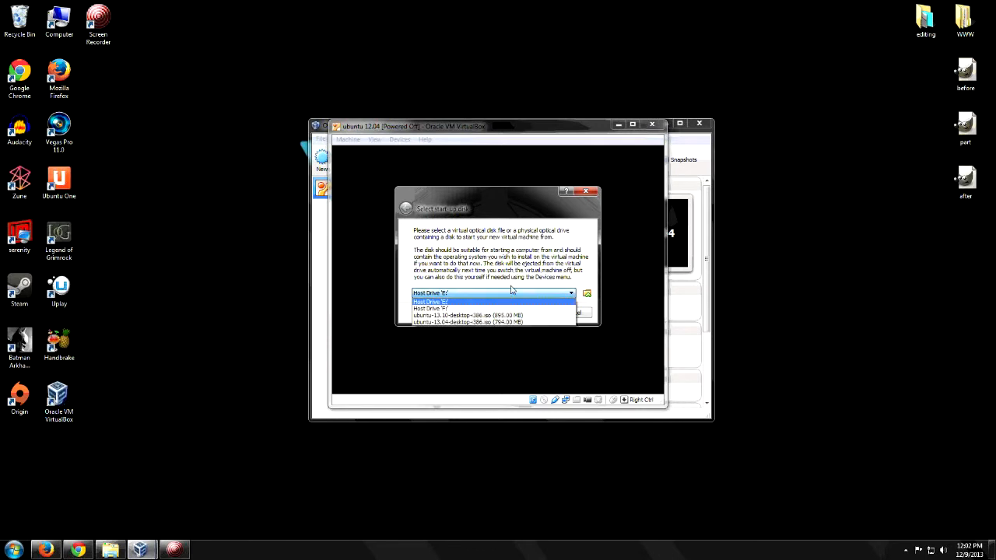
pyautogui.click(587, 293)
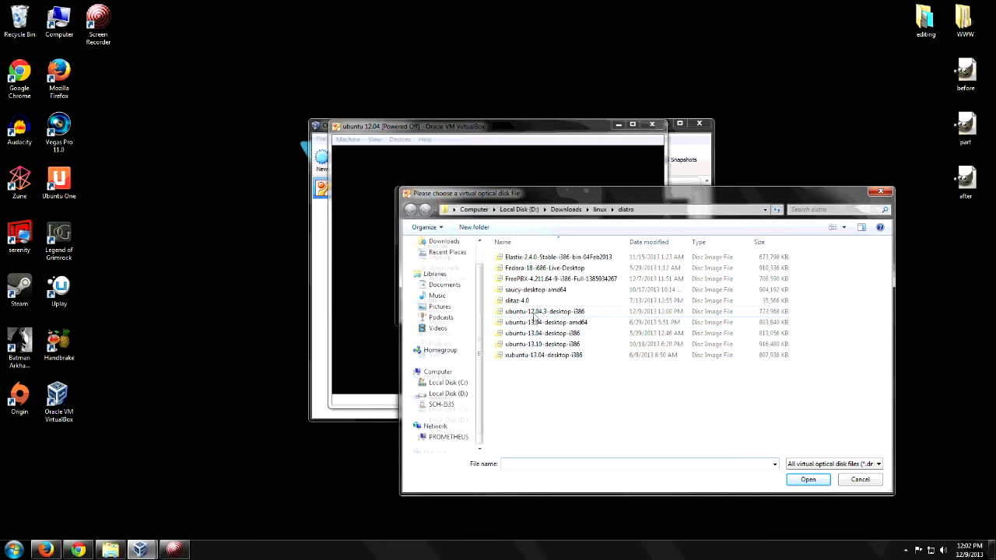
pyautogui.click(545, 312)
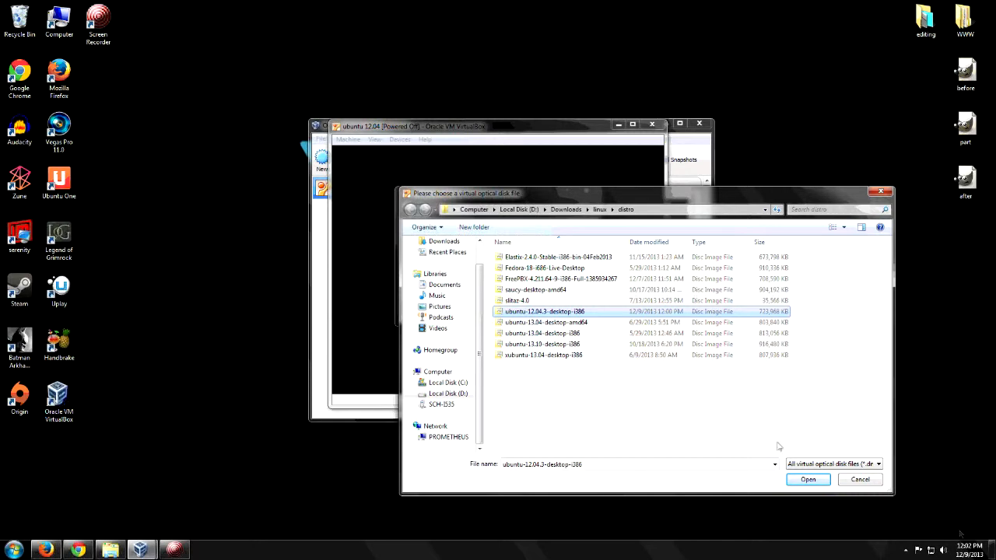
pyautogui.click(808, 480)
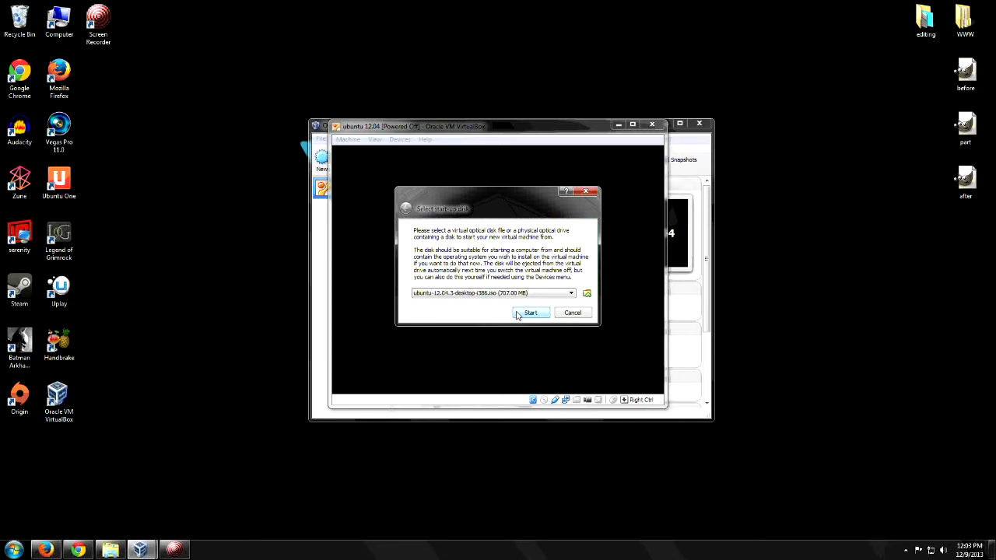
pyautogui.click(518, 316)
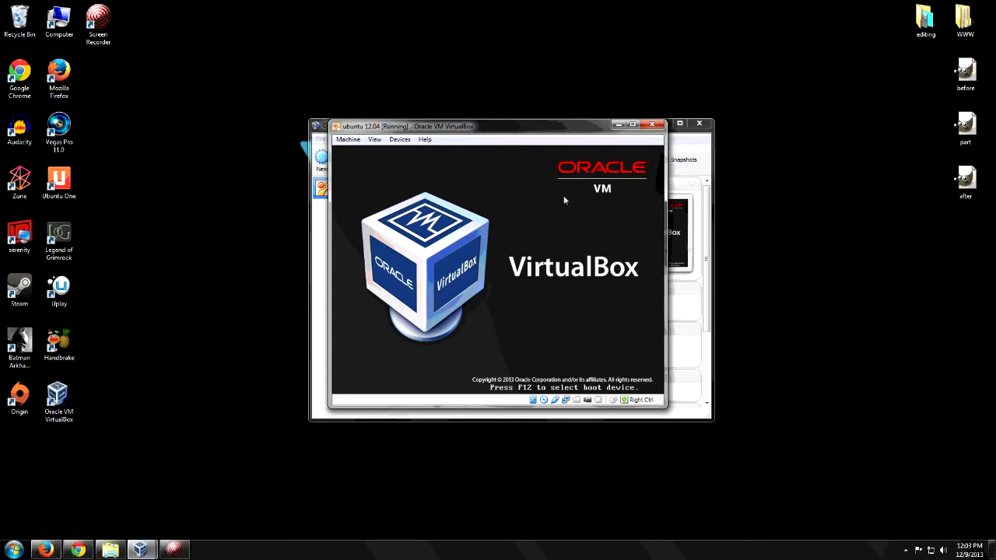
# Switch the running virtual machine to fullscreen mode and dismiss the mouse pointer integration notice.
pyautogui.click(346, 141)
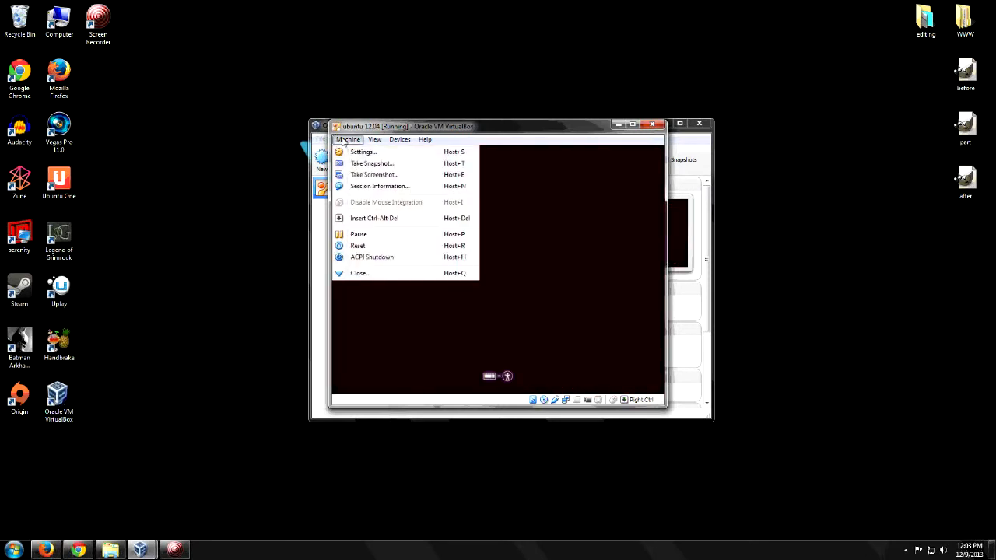
pyautogui.moveTo(375, 140)
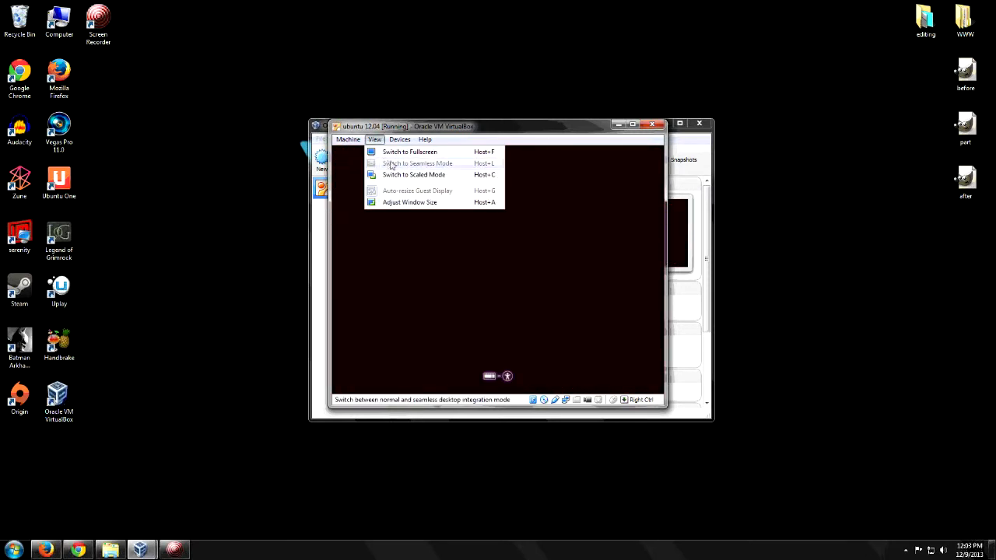
pyautogui.click(389, 152)
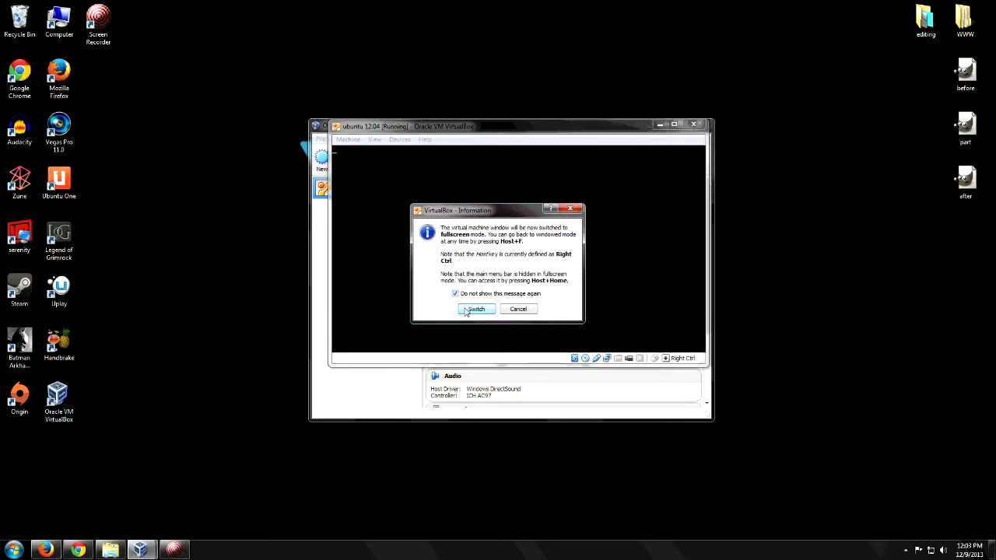
pyautogui.click(464, 308)
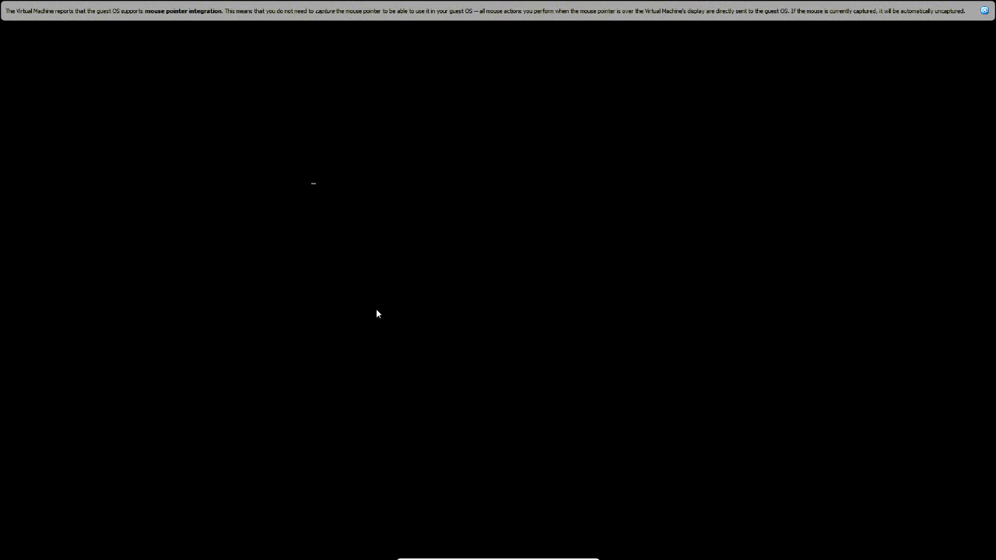
pyautogui.click(984, 10)
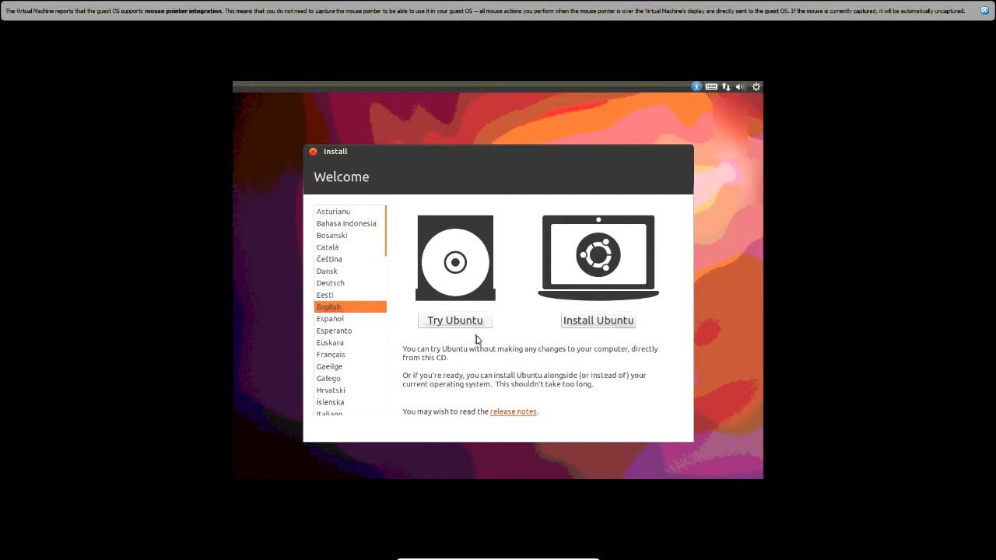
# Start installing Ubuntu with updates downloaded during installation and third-party software included, erasing the entire virtual disk.
pyautogui.click(585, 319)
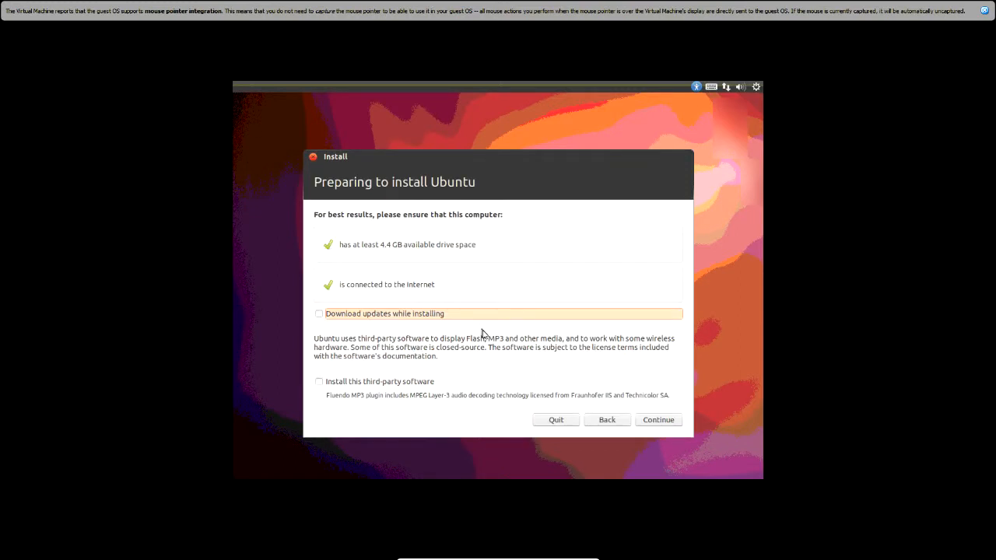
pyautogui.click(459, 315)
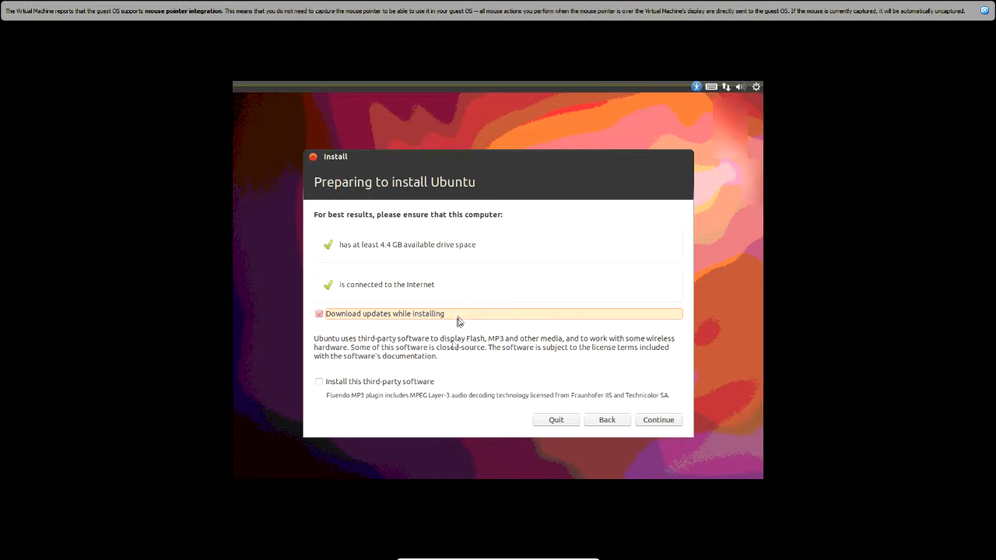
pyautogui.click(363, 384)
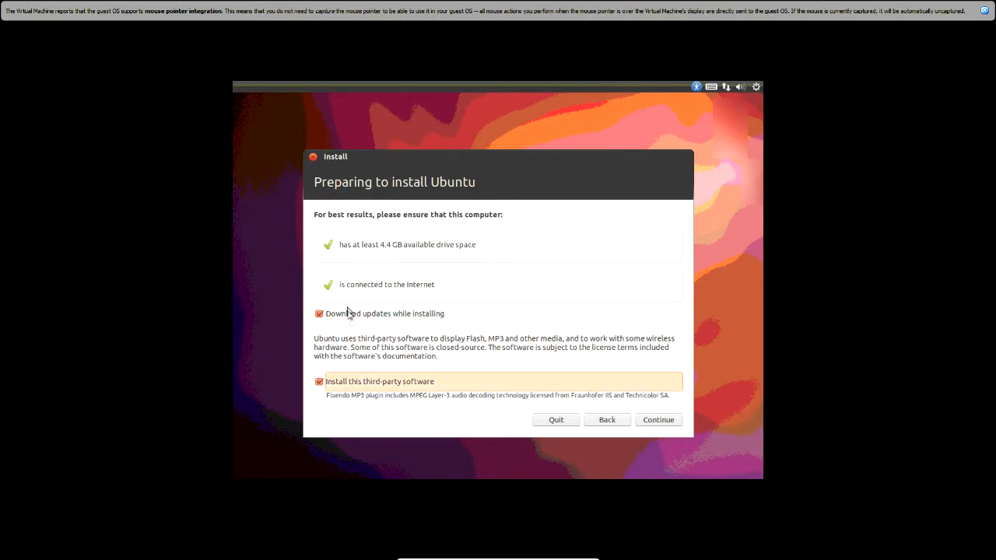
pyautogui.click(650, 422)
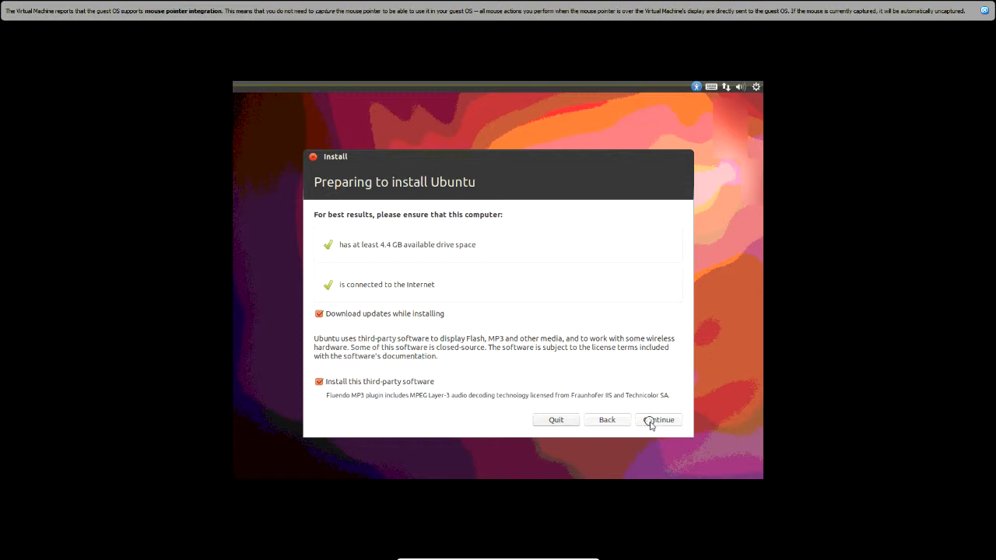
pyautogui.click(651, 421)
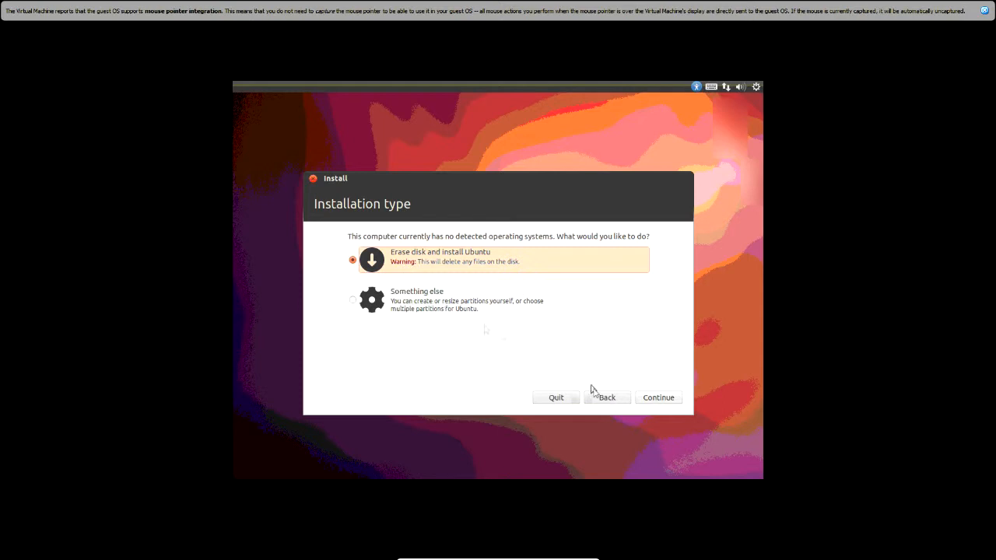
pyautogui.click(663, 403)
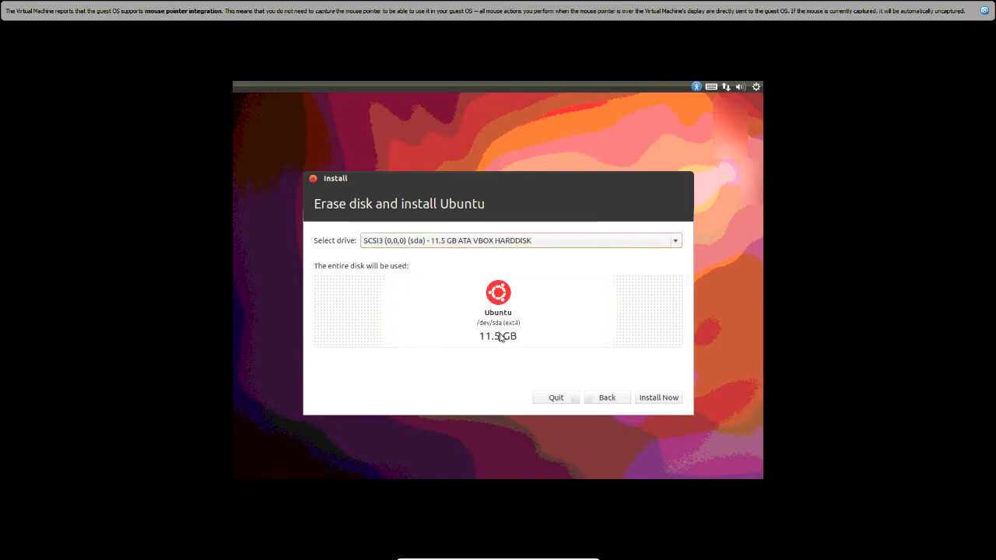
pyautogui.click(657, 399)
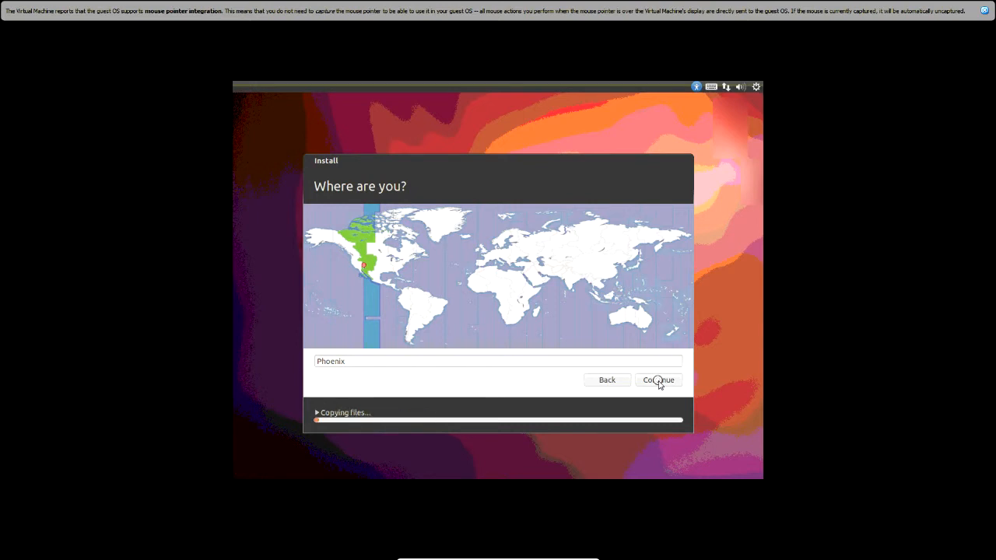
# Accept Phoenix as the location and English (US) as the keyboard layout in the Ubuntu installer.
pyautogui.click(658, 381)
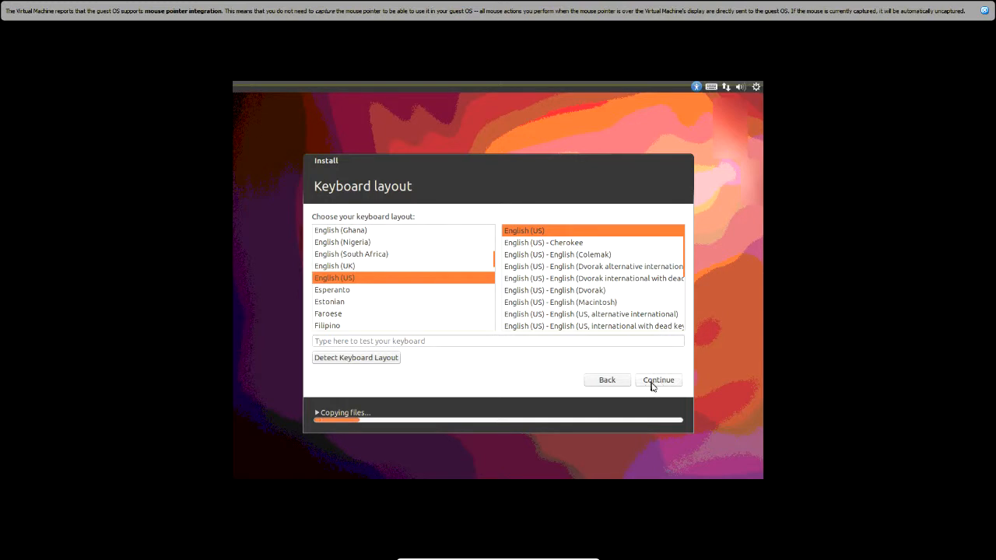
pyautogui.click(653, 387)
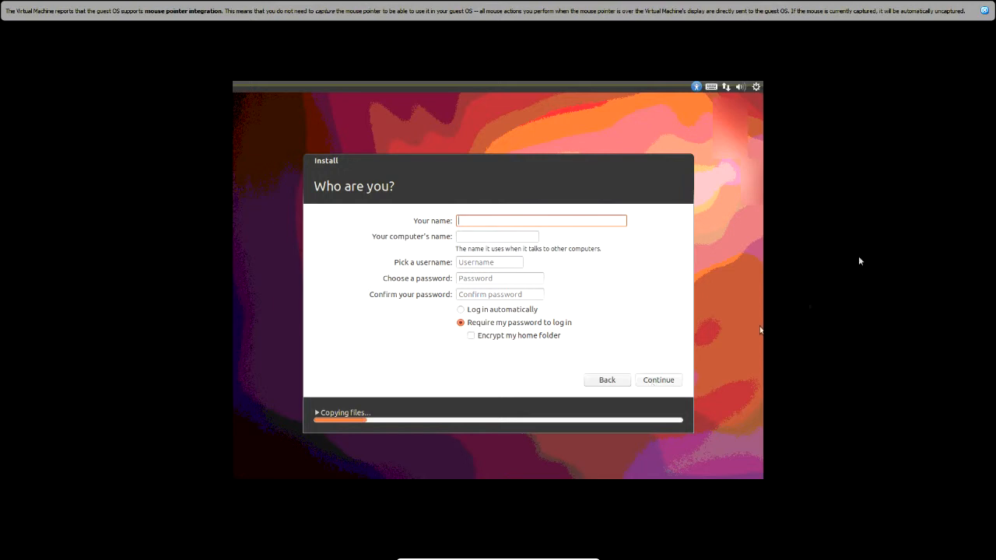
# Fill in the user's name, the computer name ubuntu01 and the account password with its confirmation, requiring the password to log in, and continue the installation.
pyautogui.write('josh')
pyautogui.press('Tab')
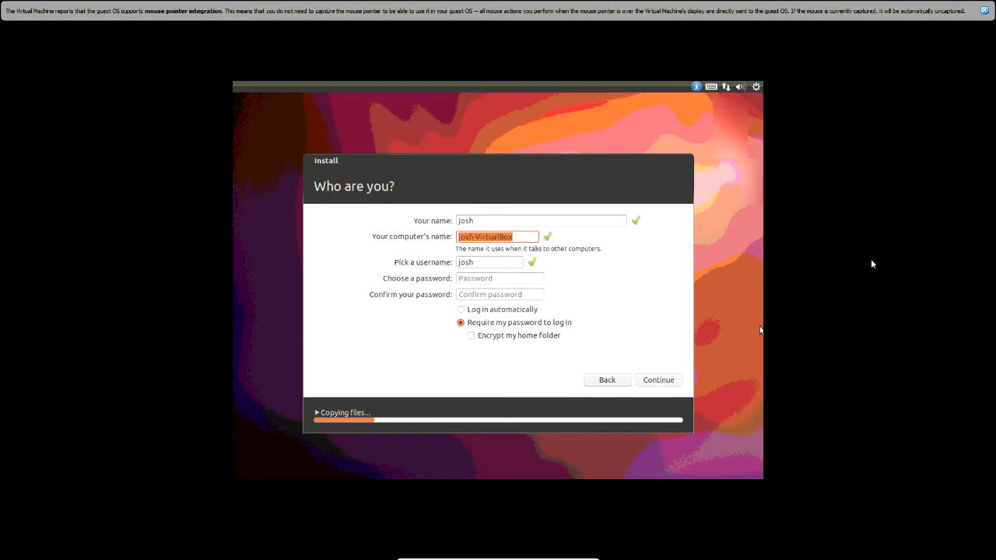
pyautogui.write('ubuntu01')
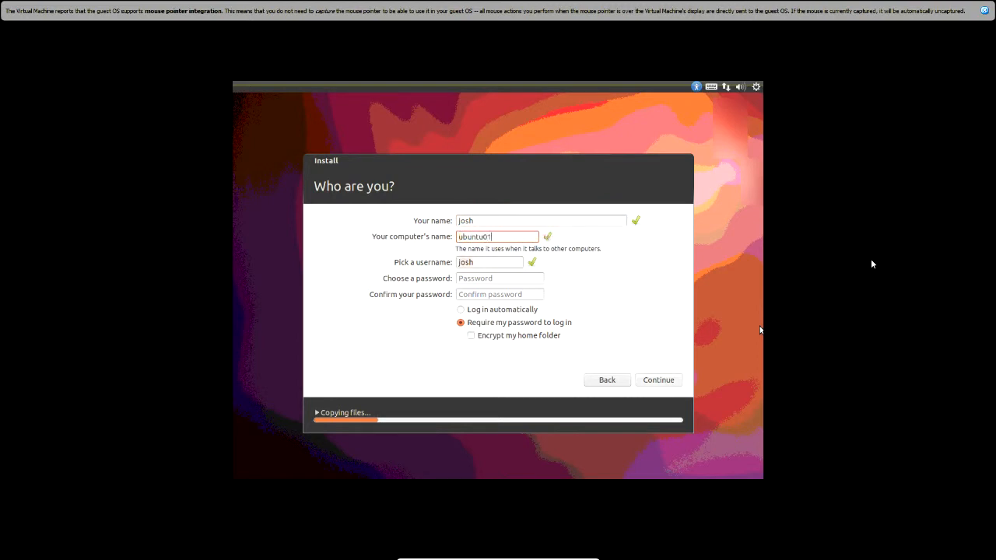
pyautogui.press('Tab')
pyautogui.press('Tab')
pyautogui.write('*********')
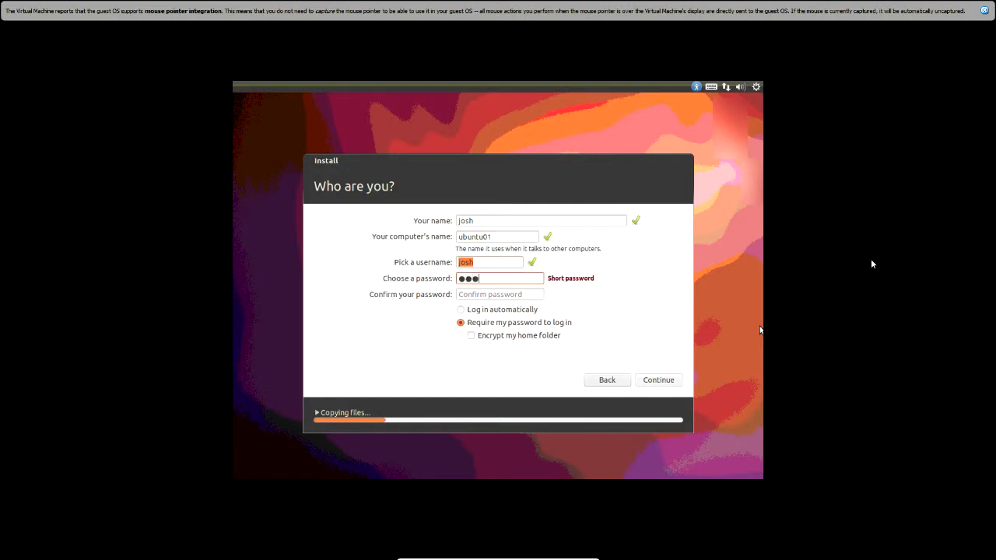
pyautogui.press('Tab')
pyautogui.write('*********')
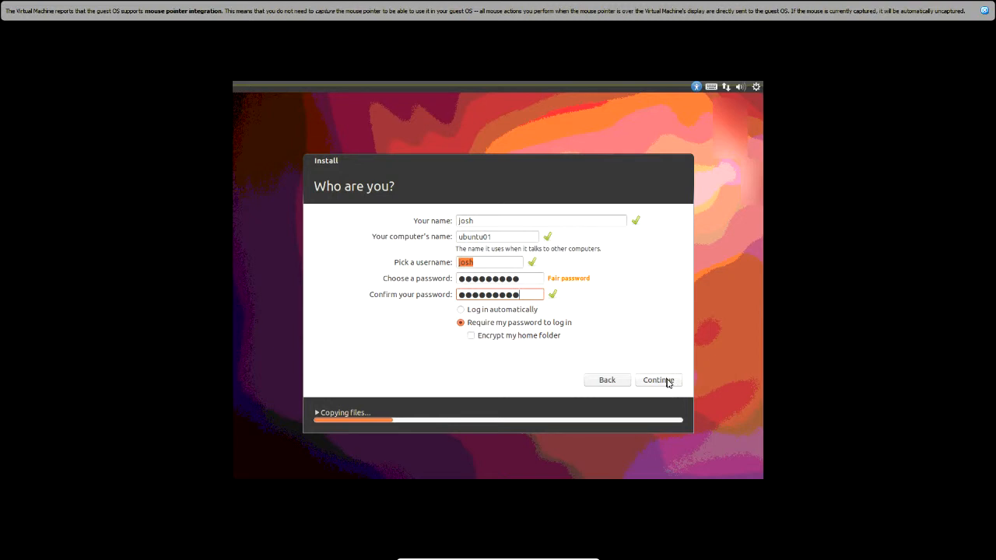
pyautogui.click(666, 380)
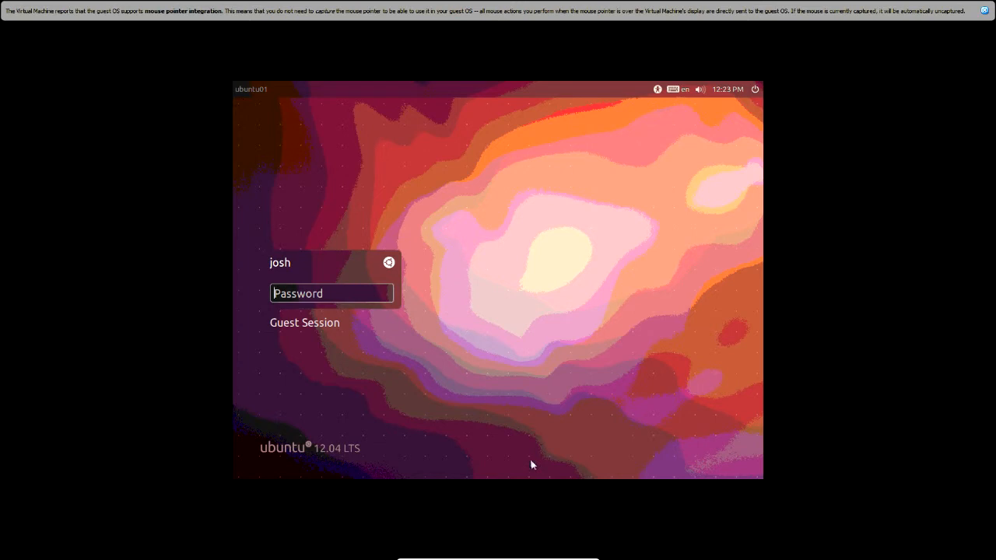
# Log in to the newly installed Ubuntu desktop with the account password.
pyautogui.write('********')
pyautogui.press('Return')
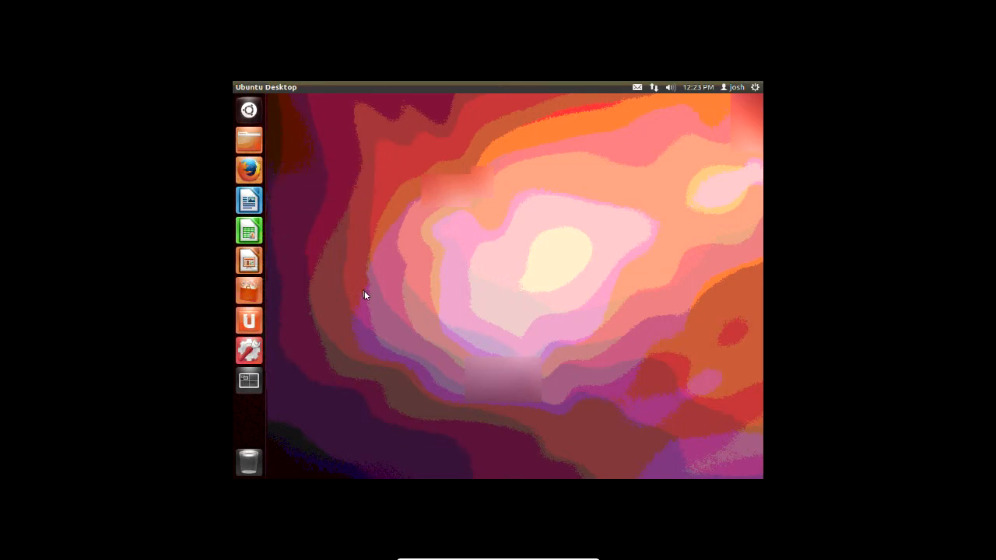
# In the upper-left workspace, open Firefox in a maximized window and go to linuxcasts.net.
pyautogui.click(244, 386)
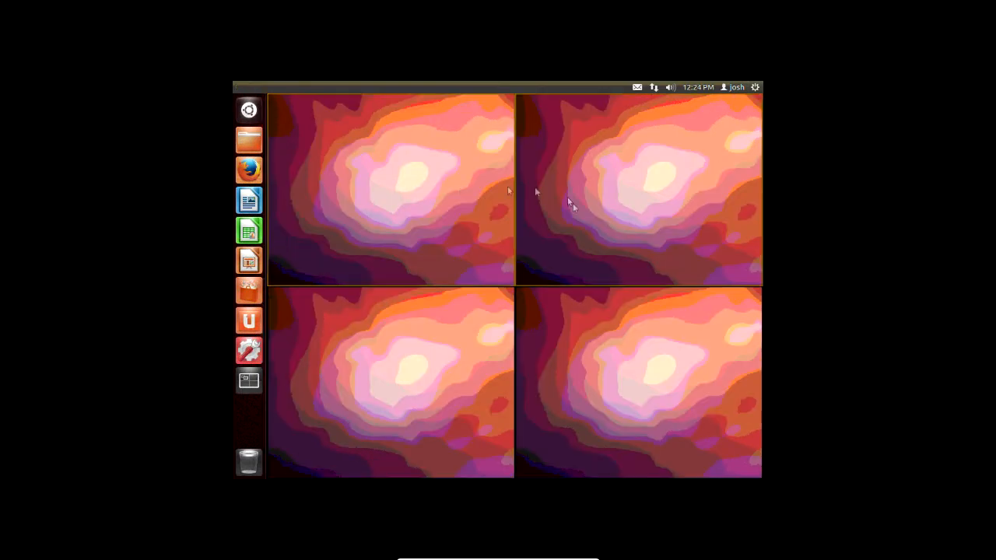
pyautogui.click(386, 233)
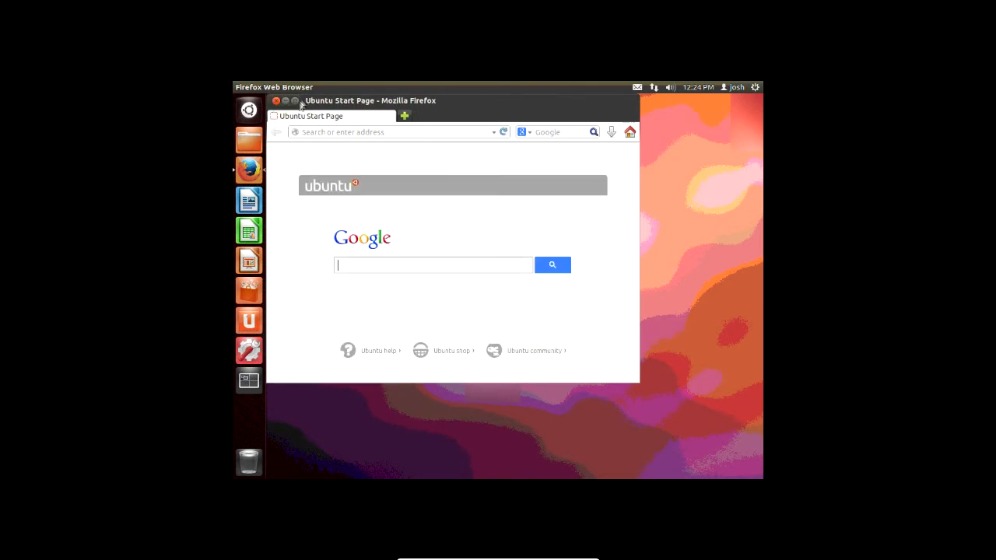
pyautogui.click(296, 101)
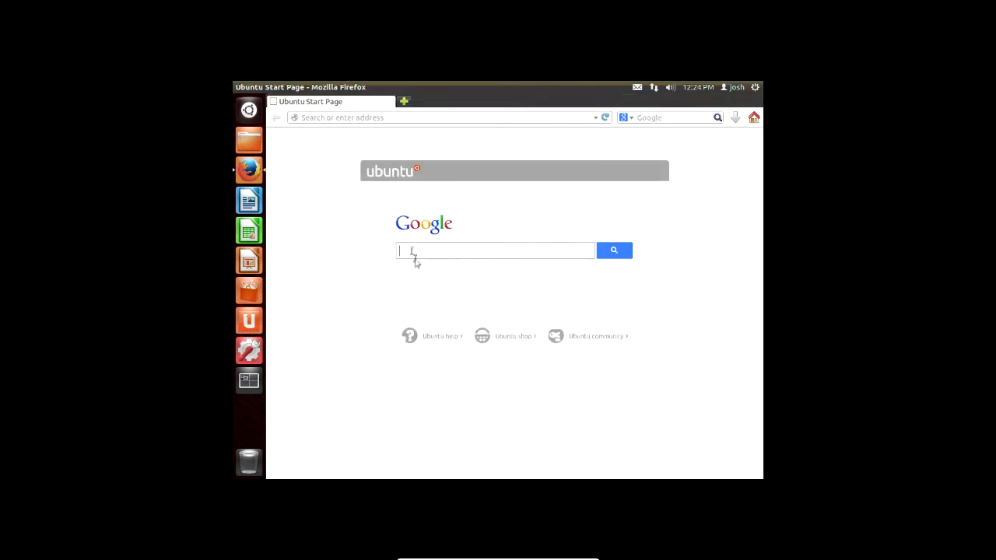
pyautogui.click(389, 118)
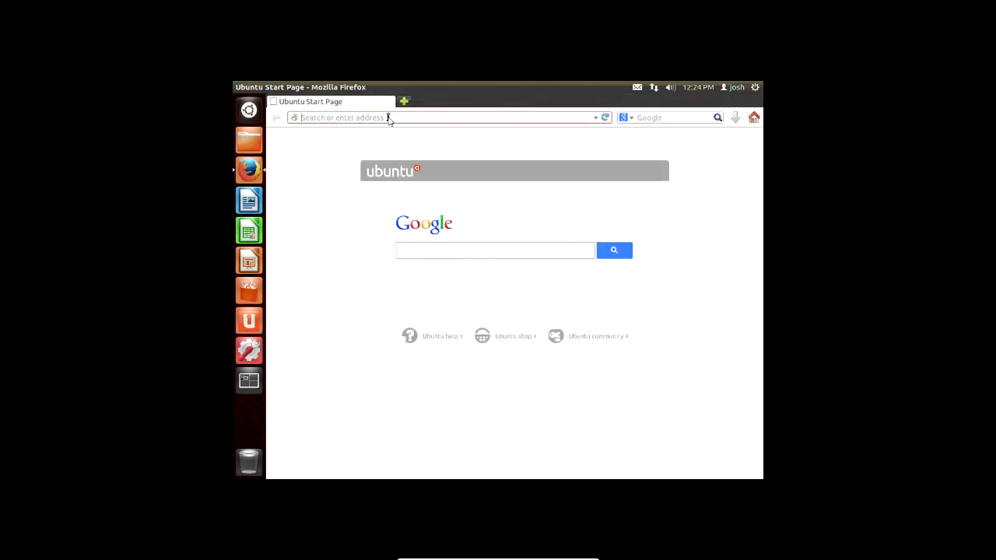
pyautogui.write('linuxcasts.net')
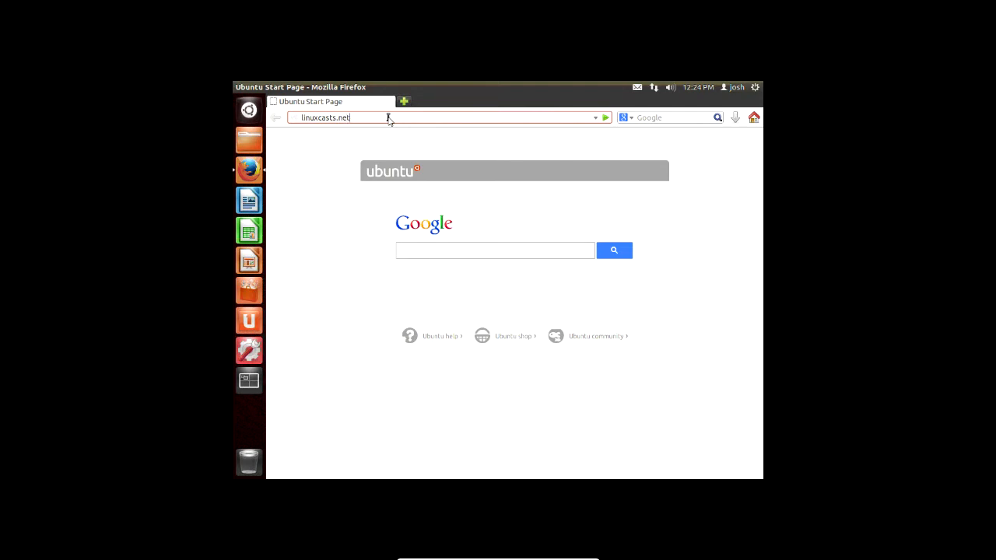
pyautogui.press('Return')
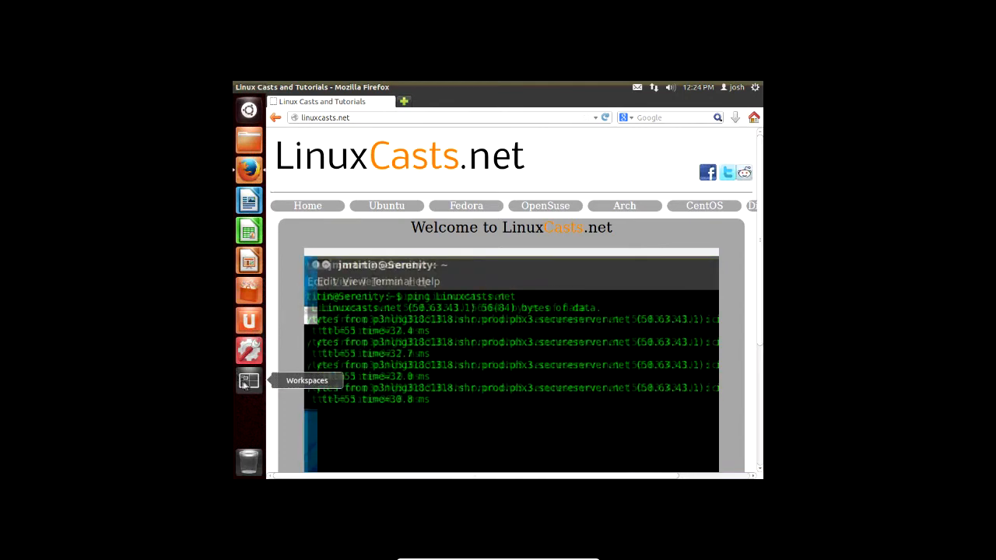
# Switch to the empty upper-right workspace and launch LibreOffice Writer there.
pyautogui.click(247, 381)
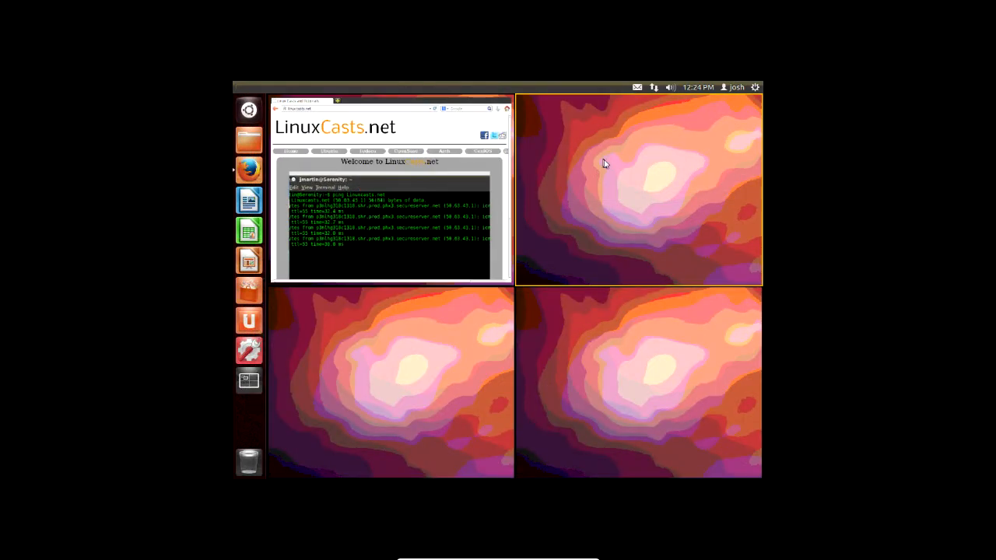
pyautogui.click(605, 163)
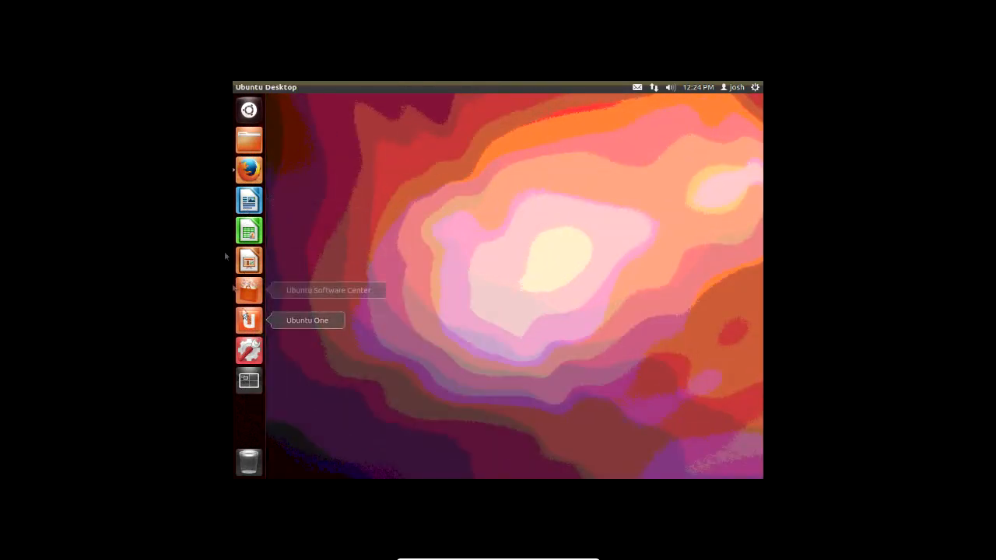
pyautogui.click(249, 201)
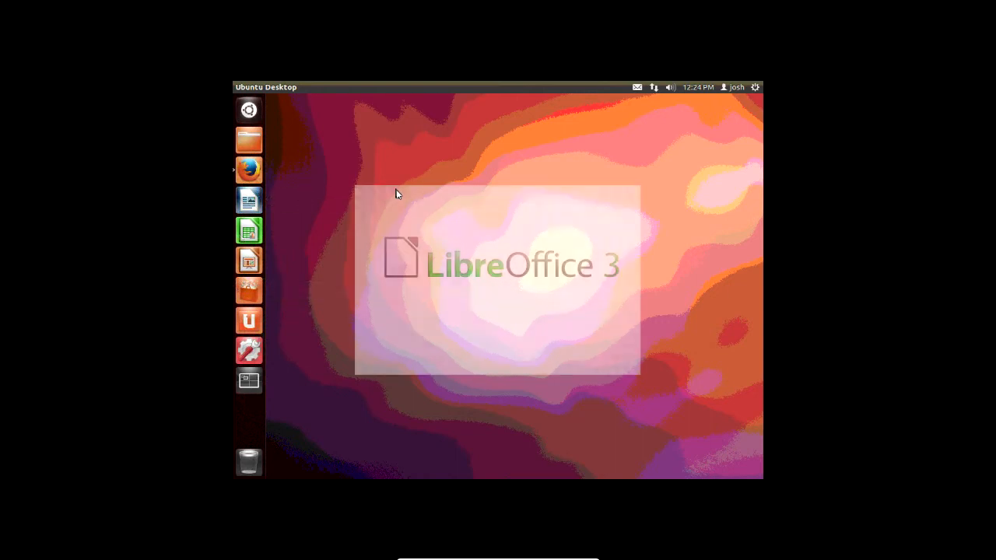